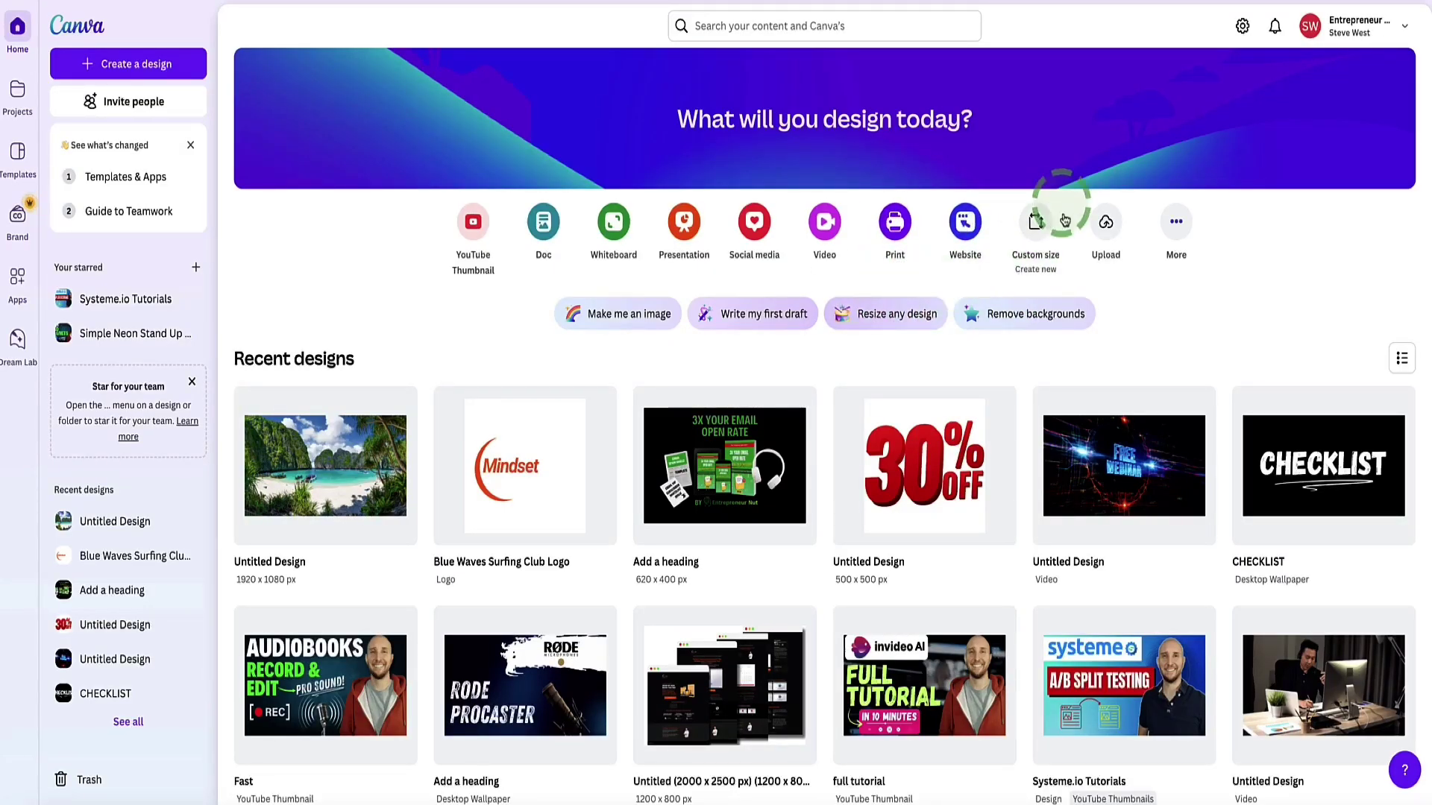
- Create a new blank design using the recent 1080 × 1080 px custom size
left_click(1027, 233)
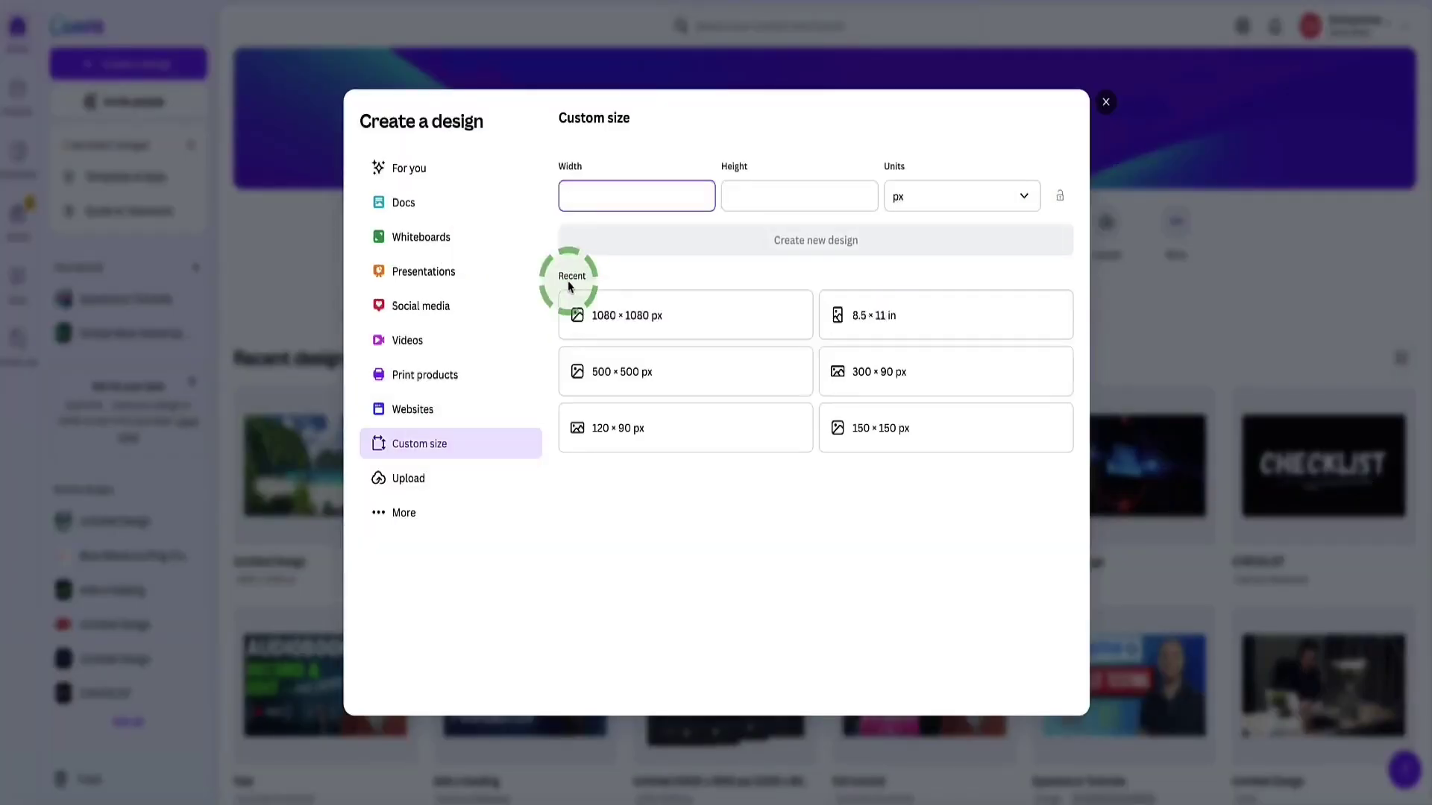
left_click(636, 322)
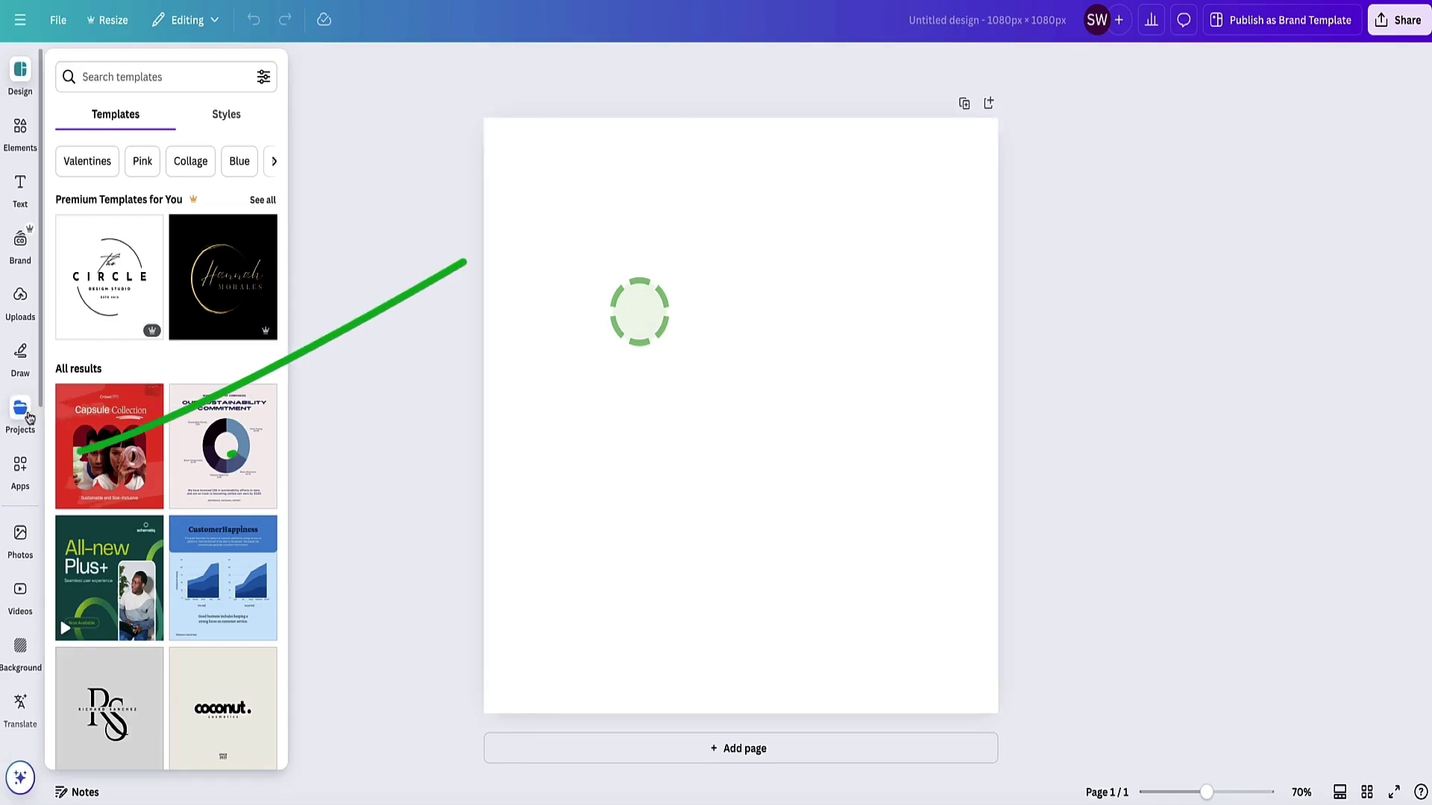
- Search the Apps panel for 'logo' and view the LogoGen app's details
left_click(21, 470)
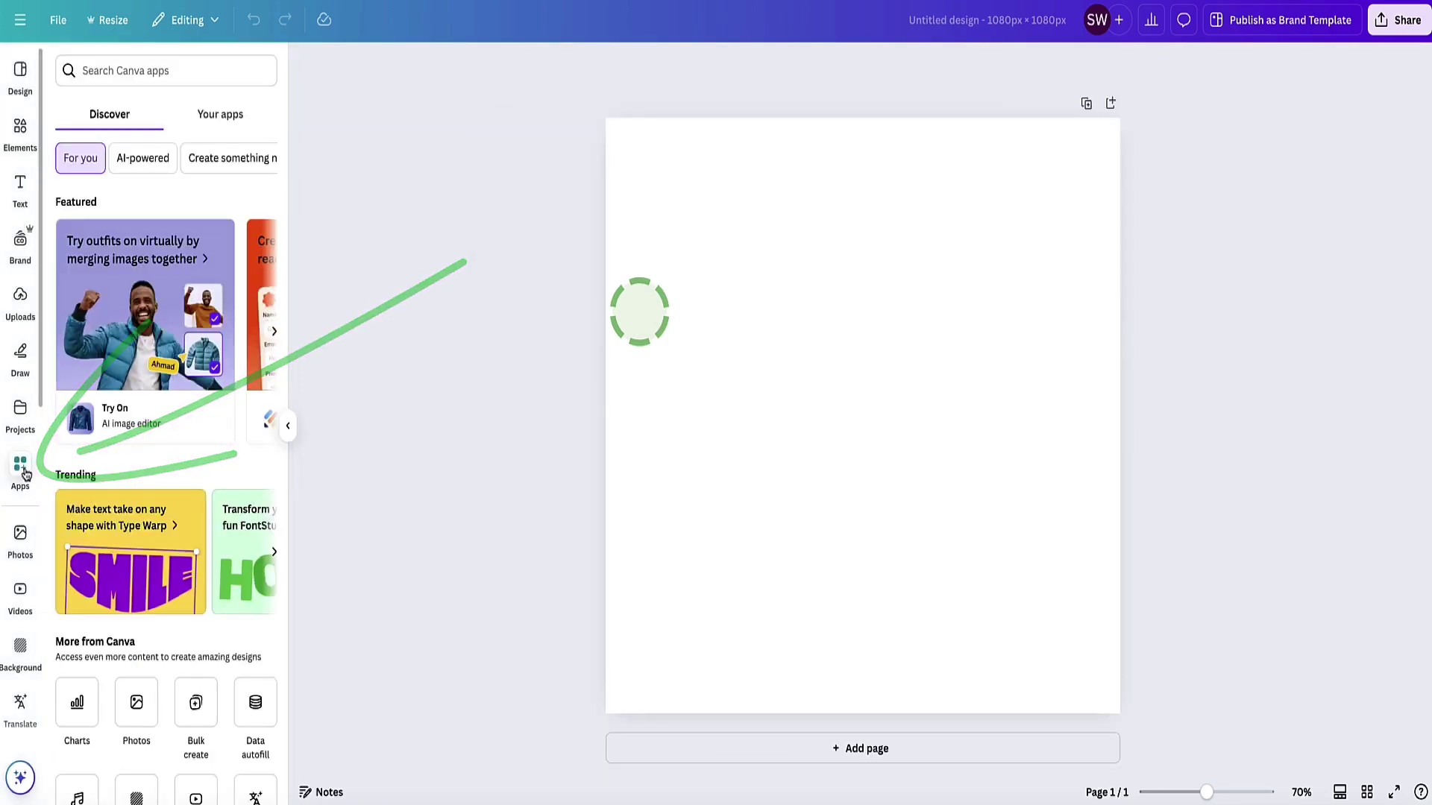
left_click(105, 72)
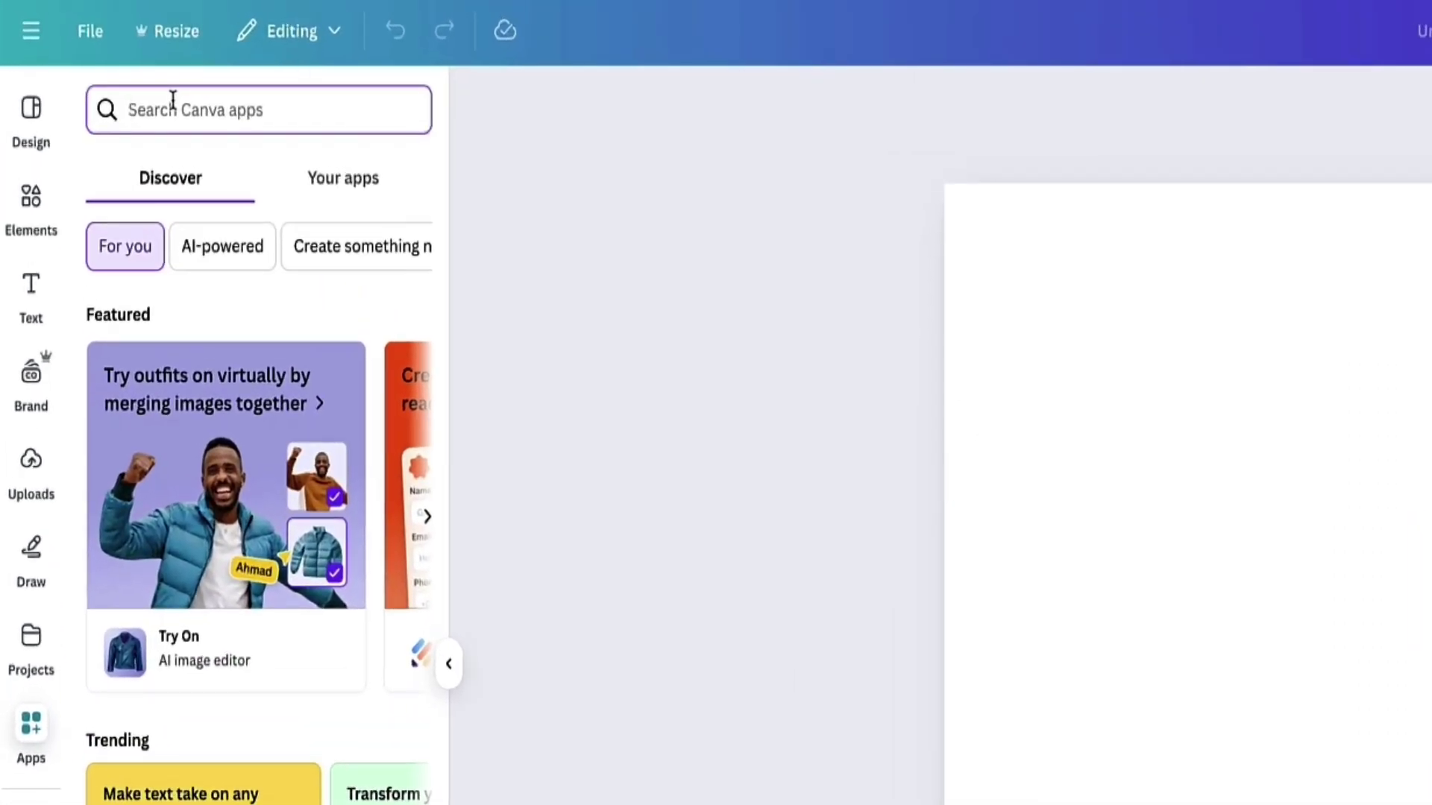
type("logo")
key("Return")
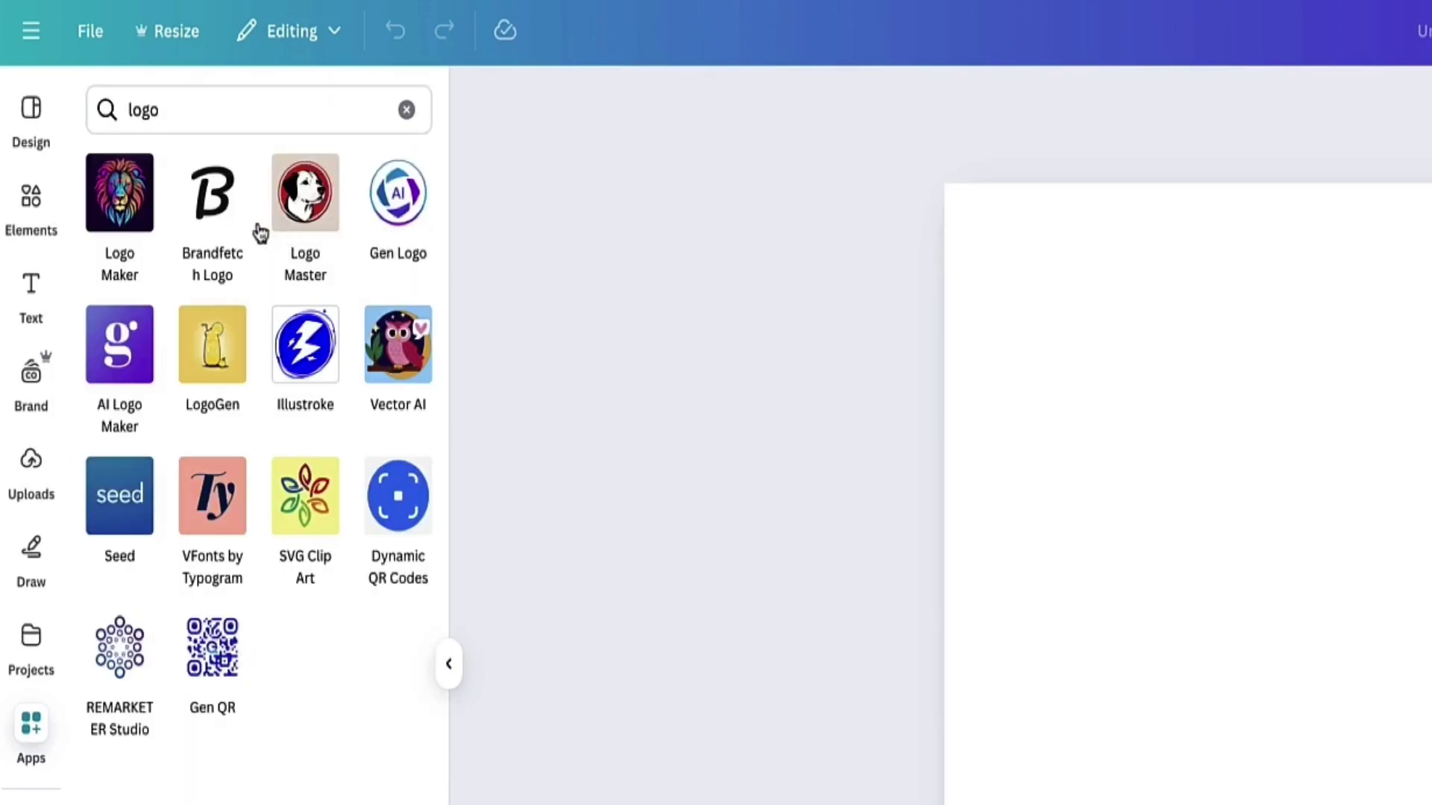
left_click(209, 350)
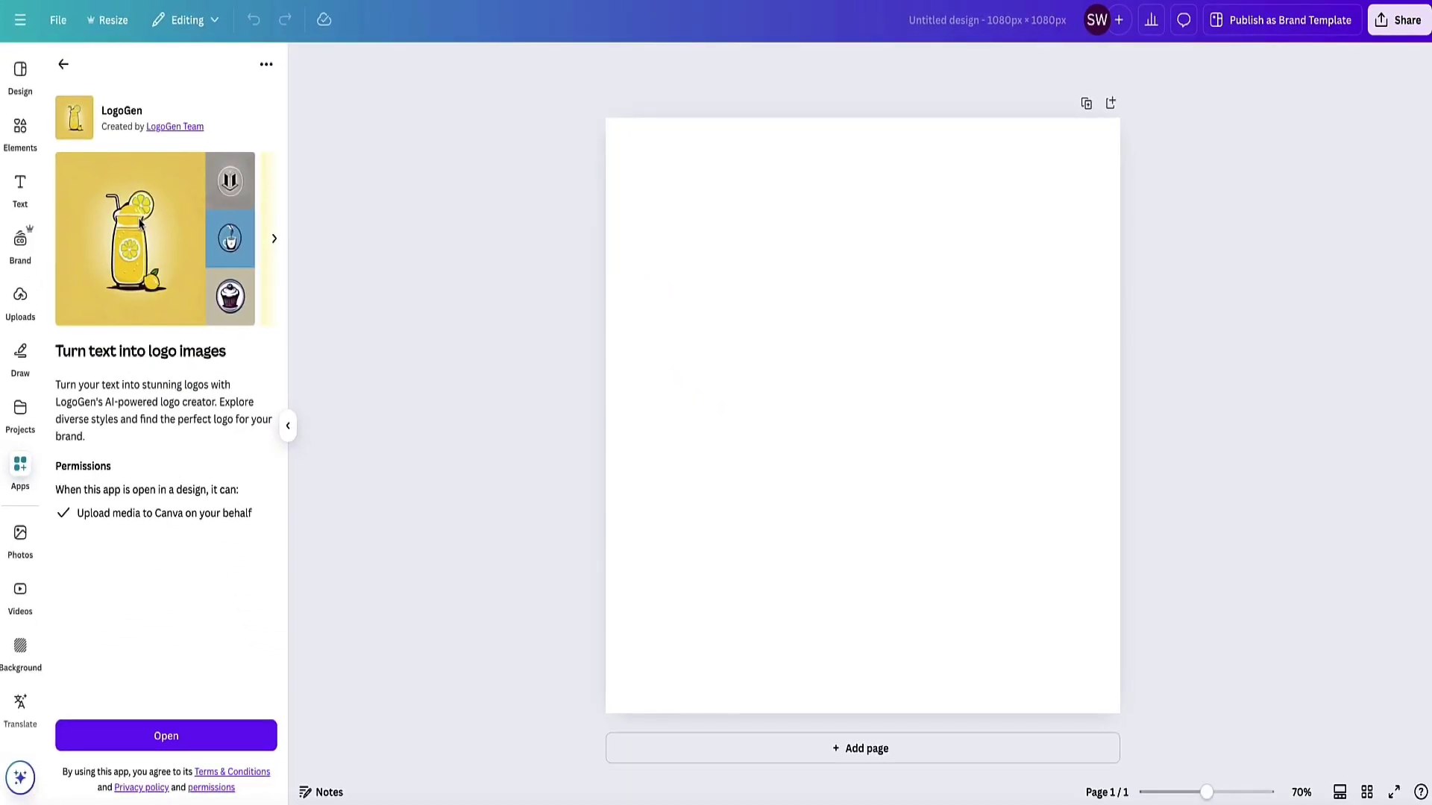
- Generate a LogoGen logo from a pasted description of a surf-shop ninja riding a wave
left_click(165, 736)
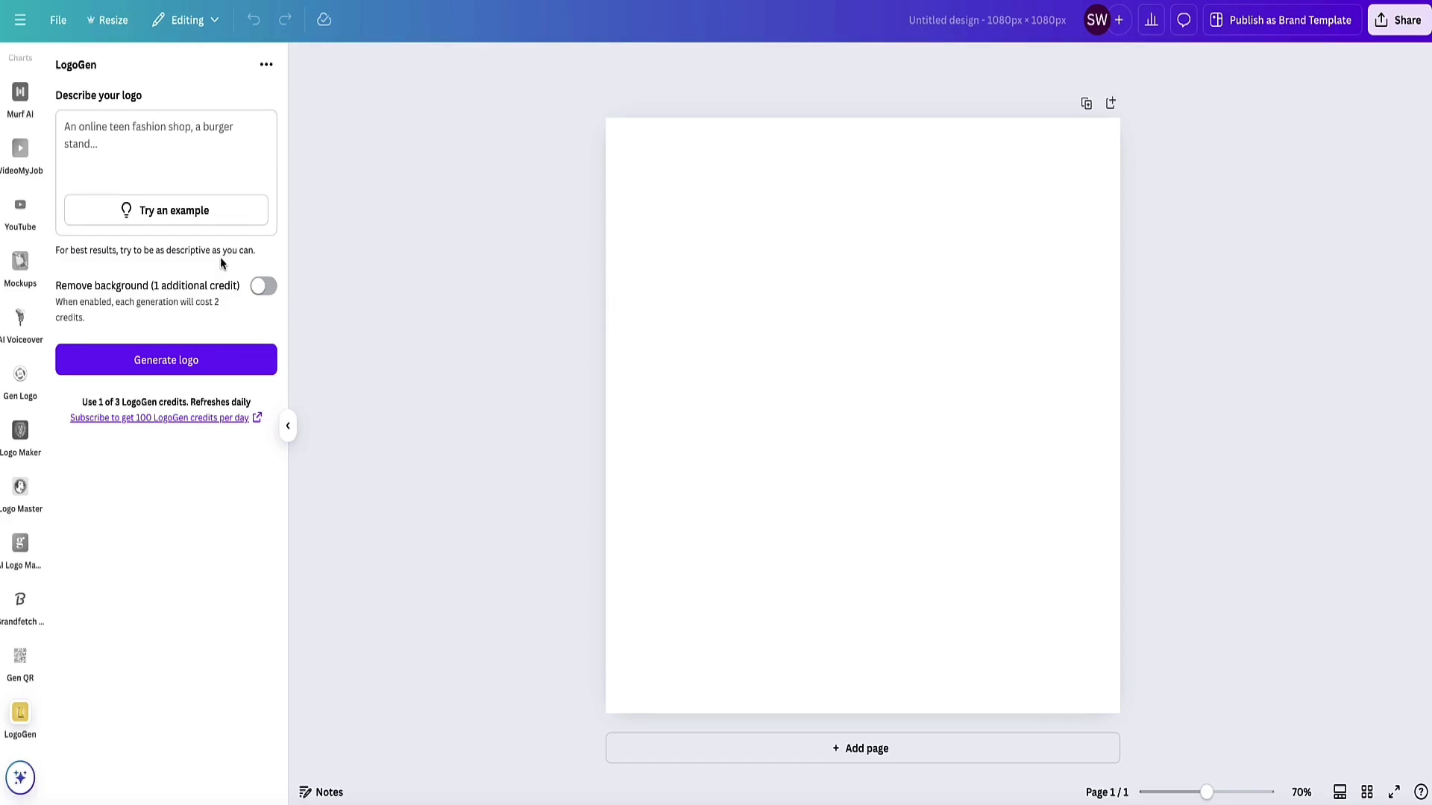
left_click(127, 157)
type("Create a cool logo for a surf shop of a ninja riding a wave on a surf board.")
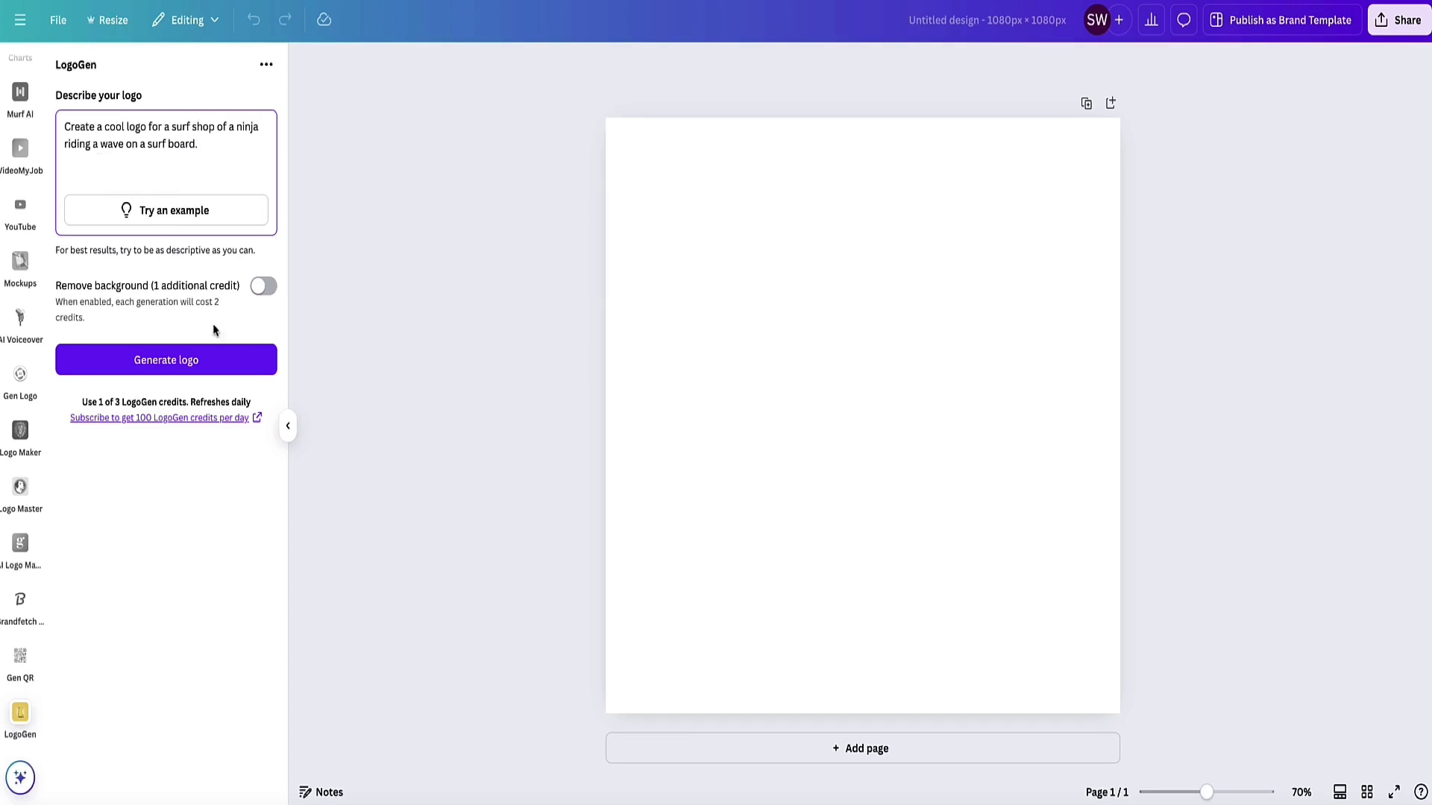
left_click(167, 361)
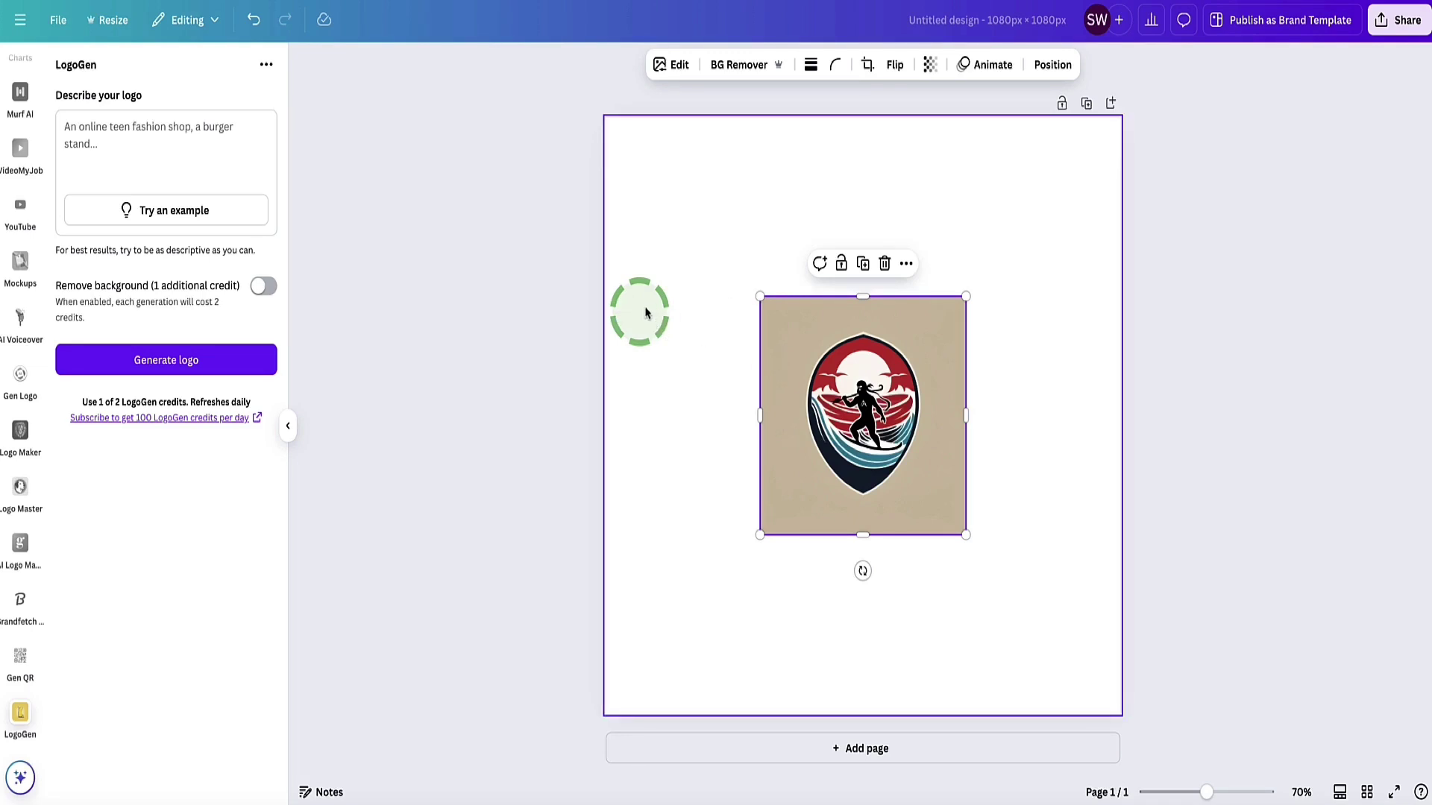
- Move the logo higher, then toggle BG Remover's Remove background on and back off
left_click_drag(767, 374, 779, 285)
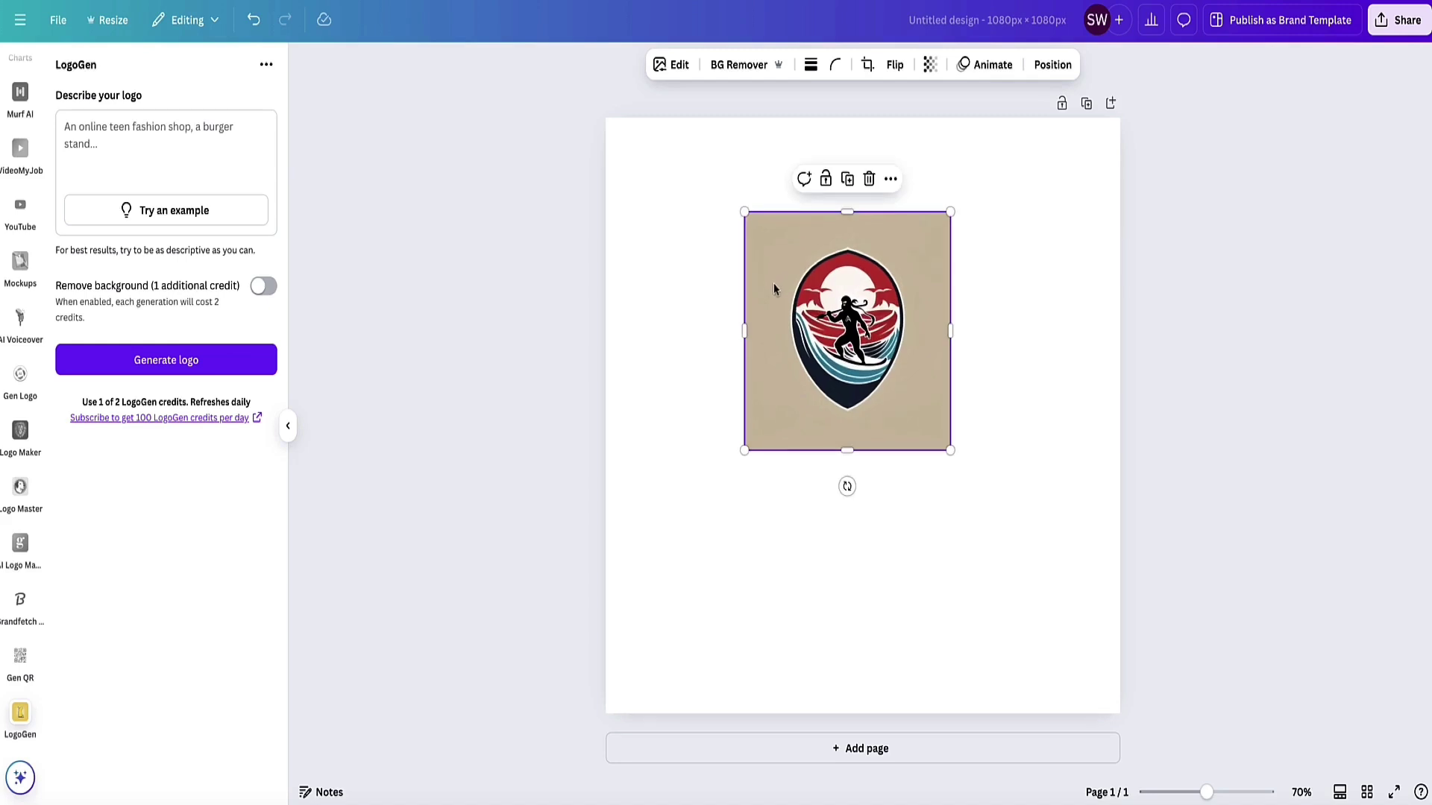
left_click(731, 68)
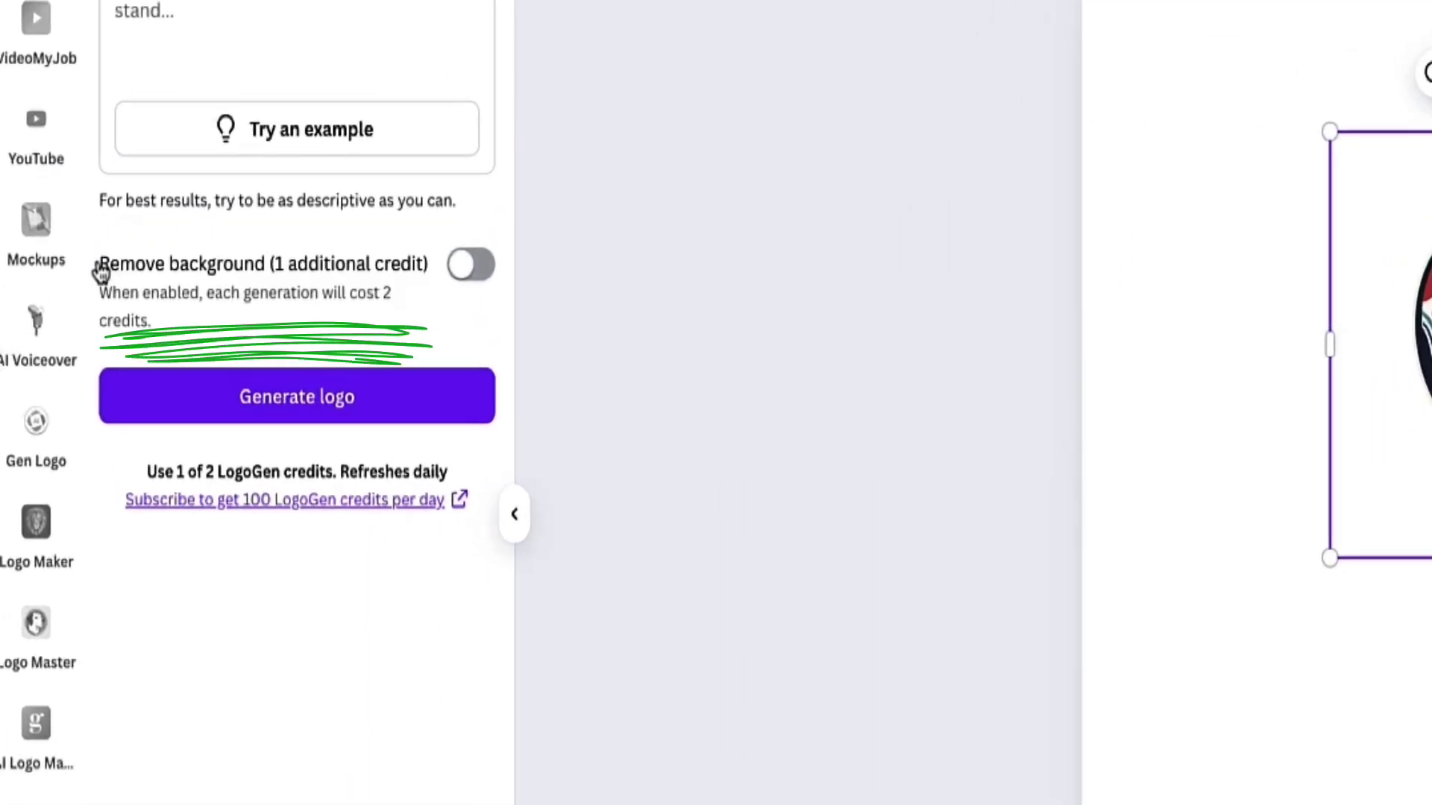
left_click(421, 297)
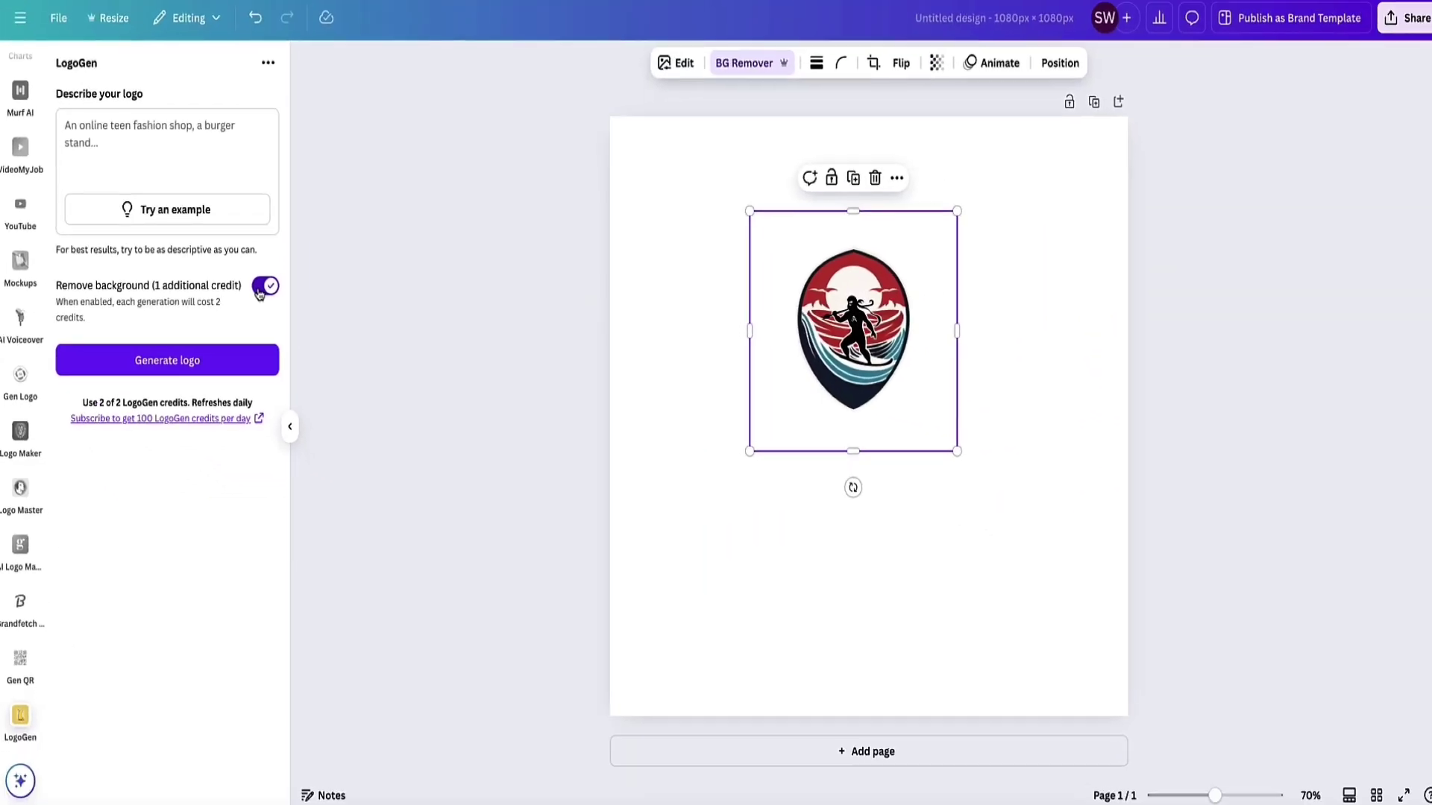
left_click(392, 275)
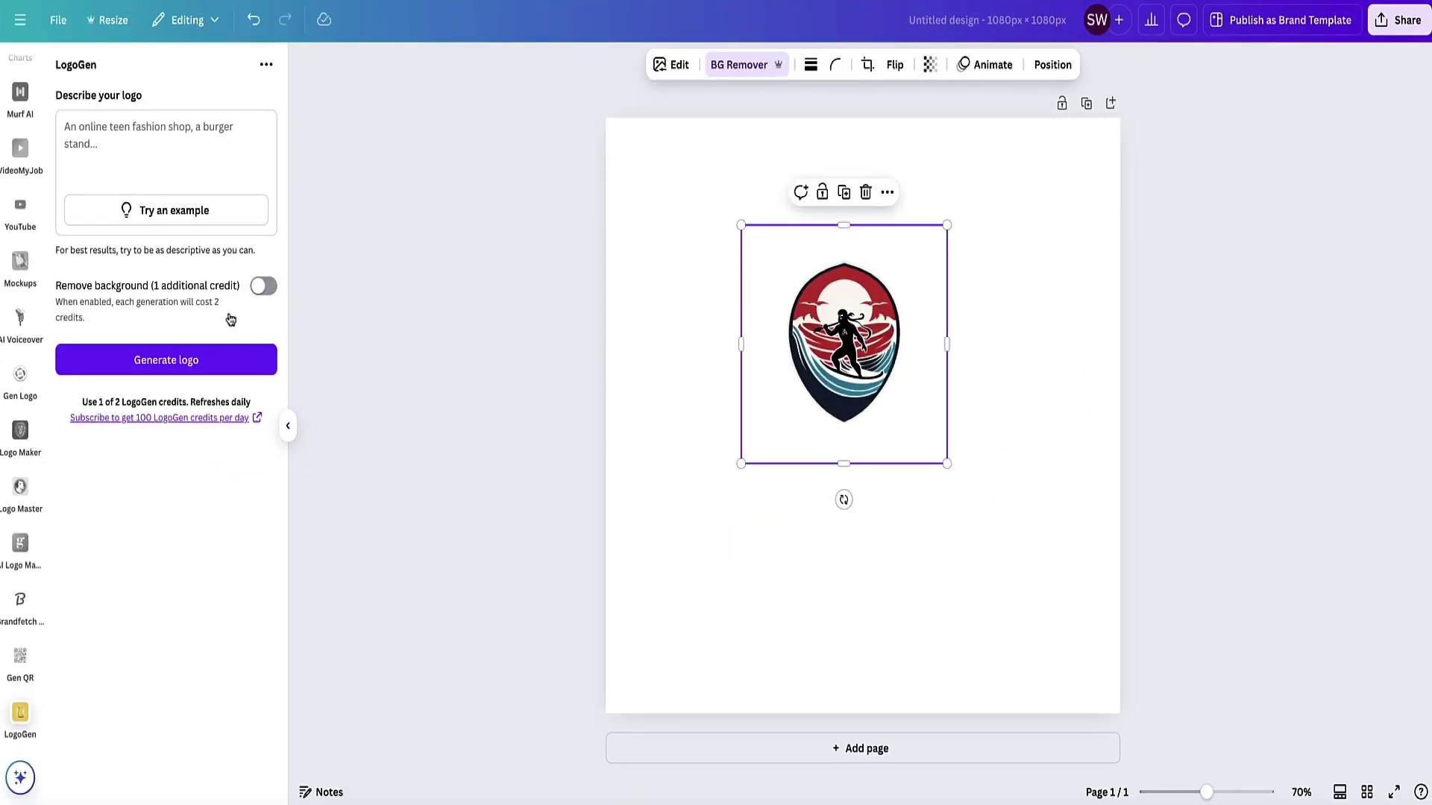
scroll(15, 177, "up", 10)
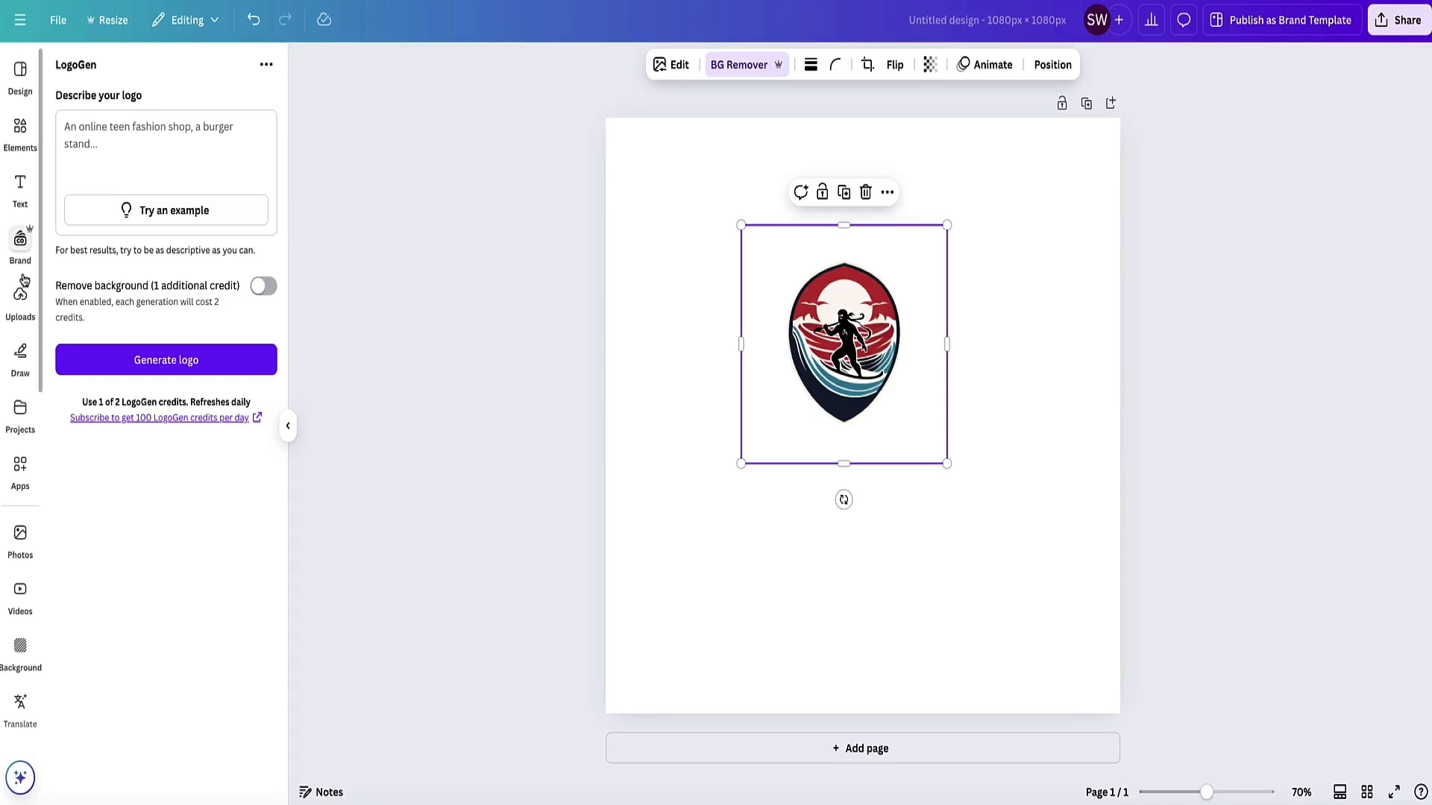
- Add the 'FIRE away' text combination and change its words to 'Surf' and 'niinjas'
left_click(20, 190)
scroll(194, 393, "down", 3)
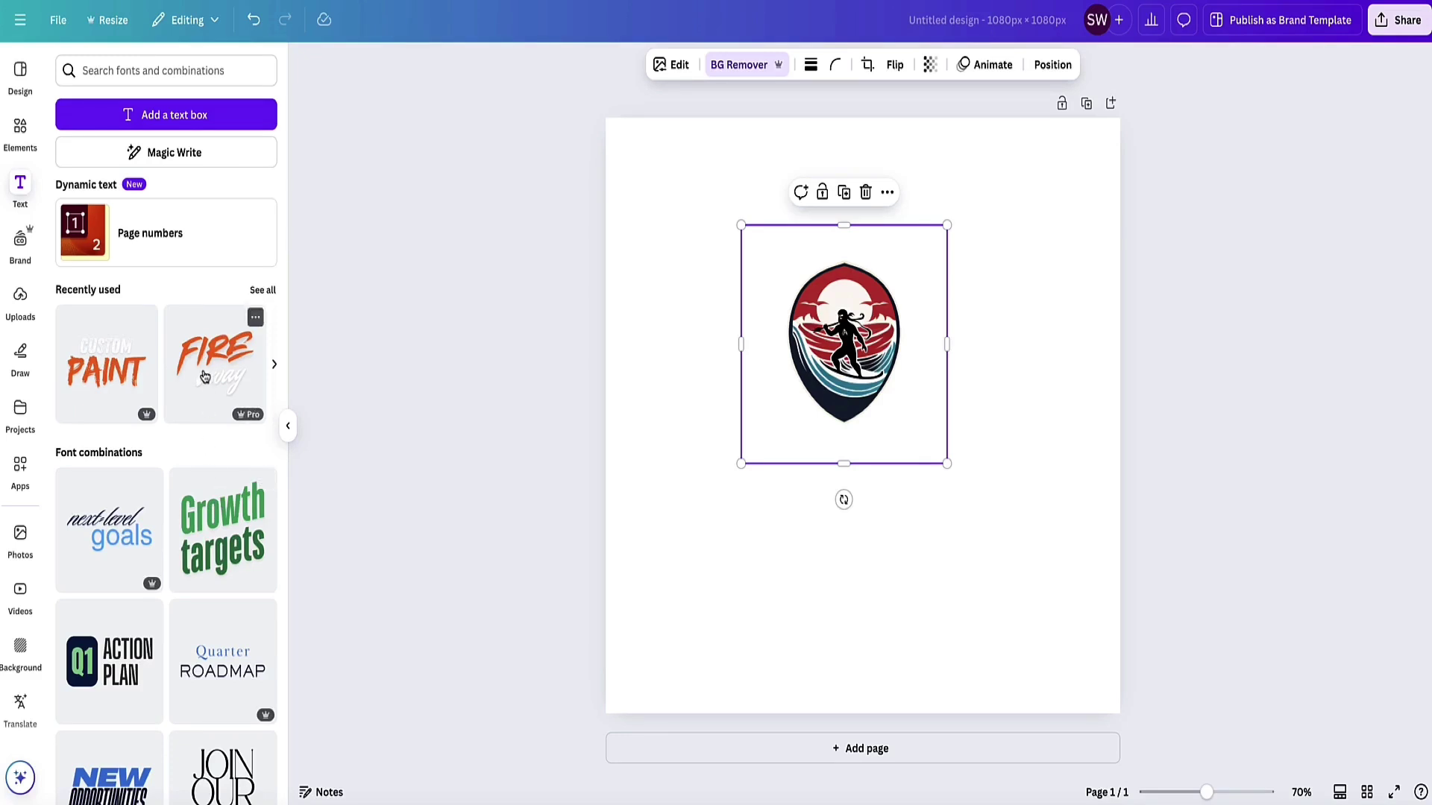
left_click(205, 375)
left_click(843, 462)
left_click(843, 463)
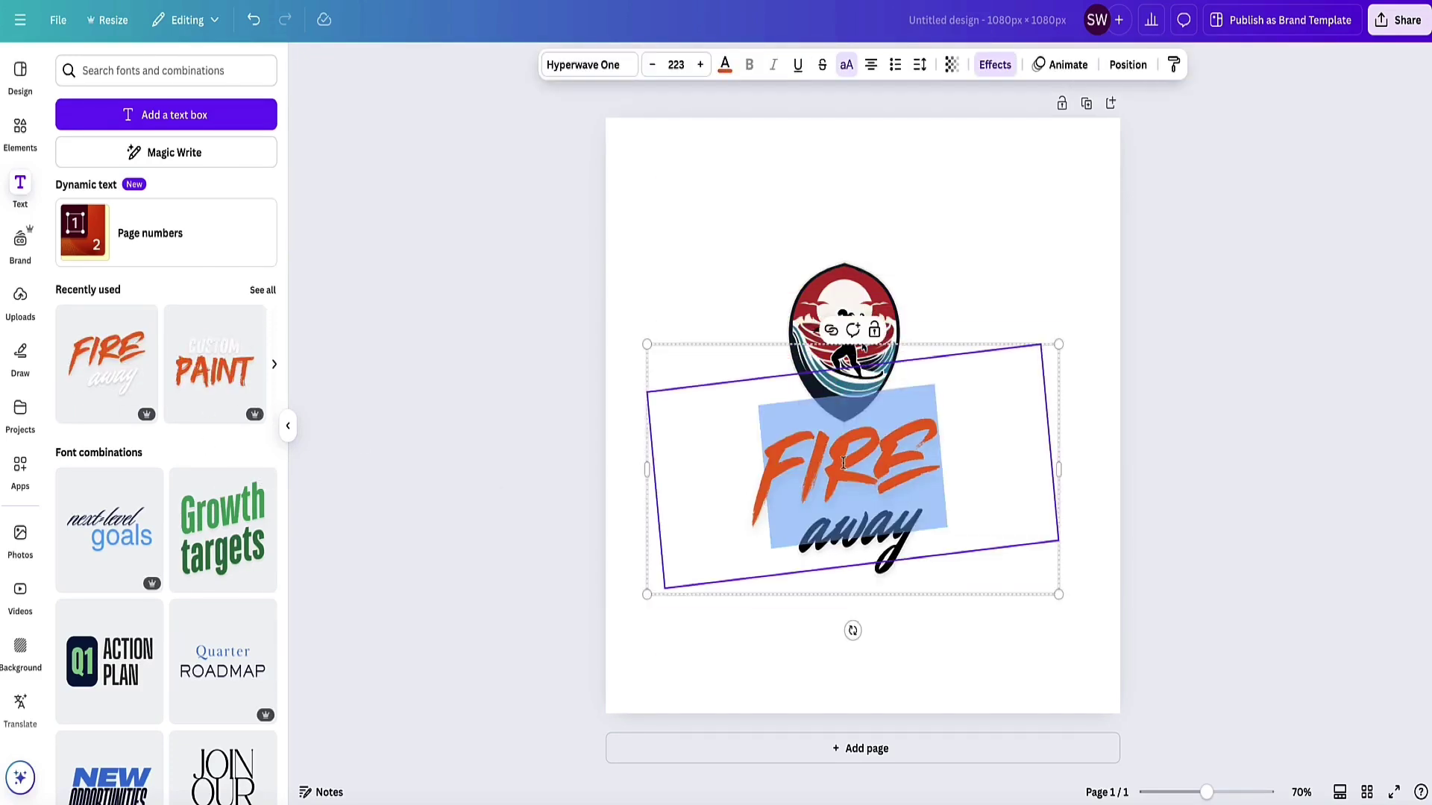
type("Surf")
key("Down")
key("shift+Home")
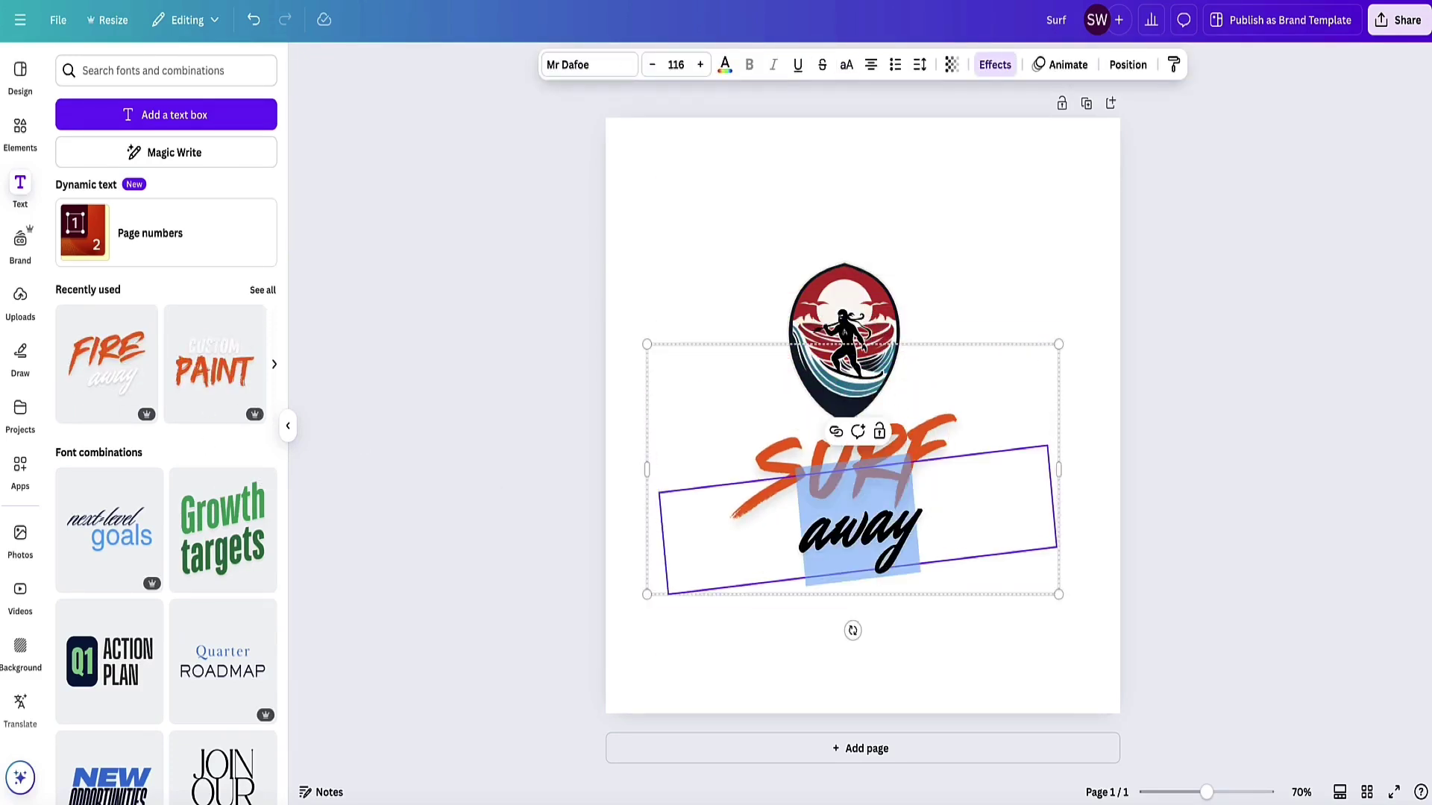
type("niinjas")
left_click(852, 328)
- Give the badge image a Drop shadow
left_click(655, 65)
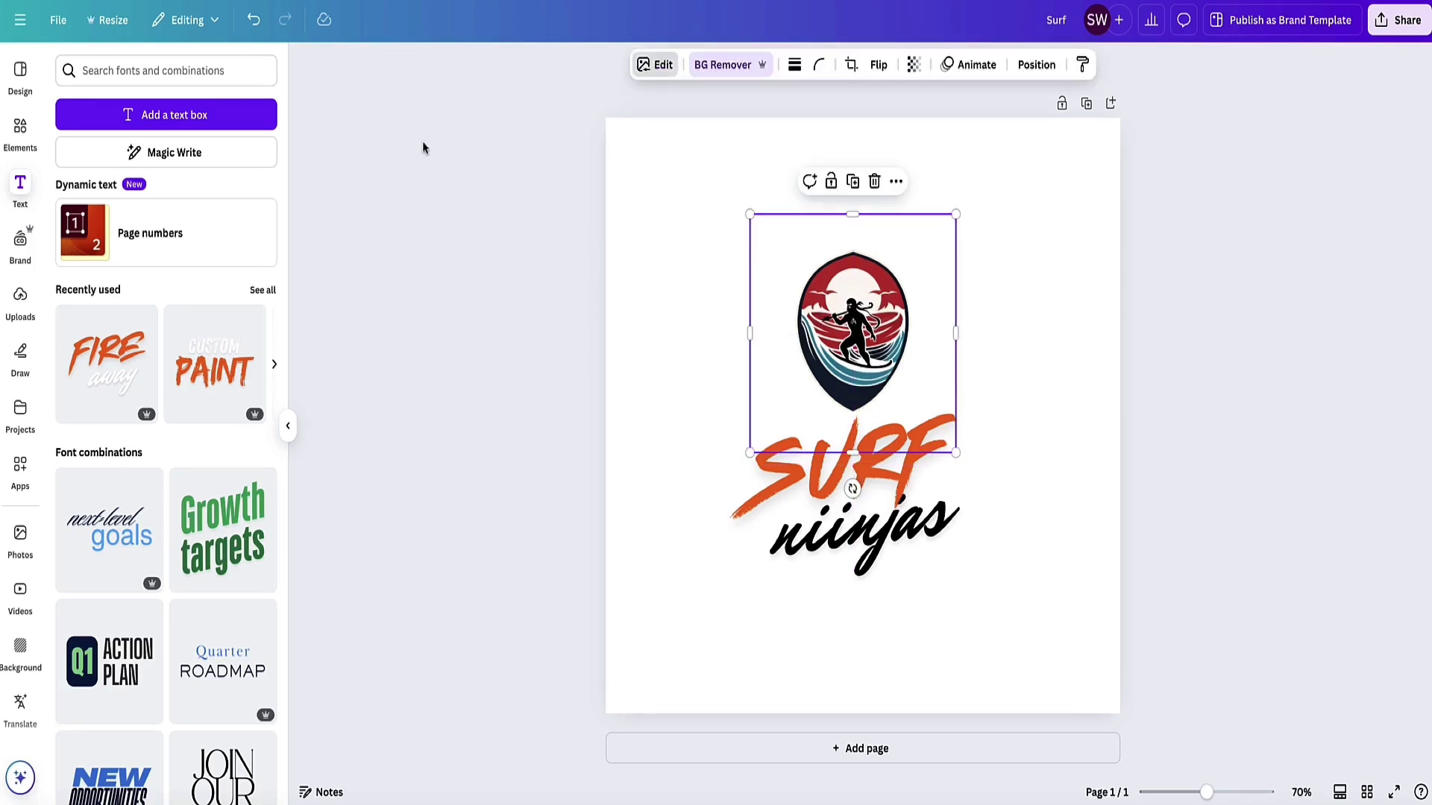
left_click(106, 486)
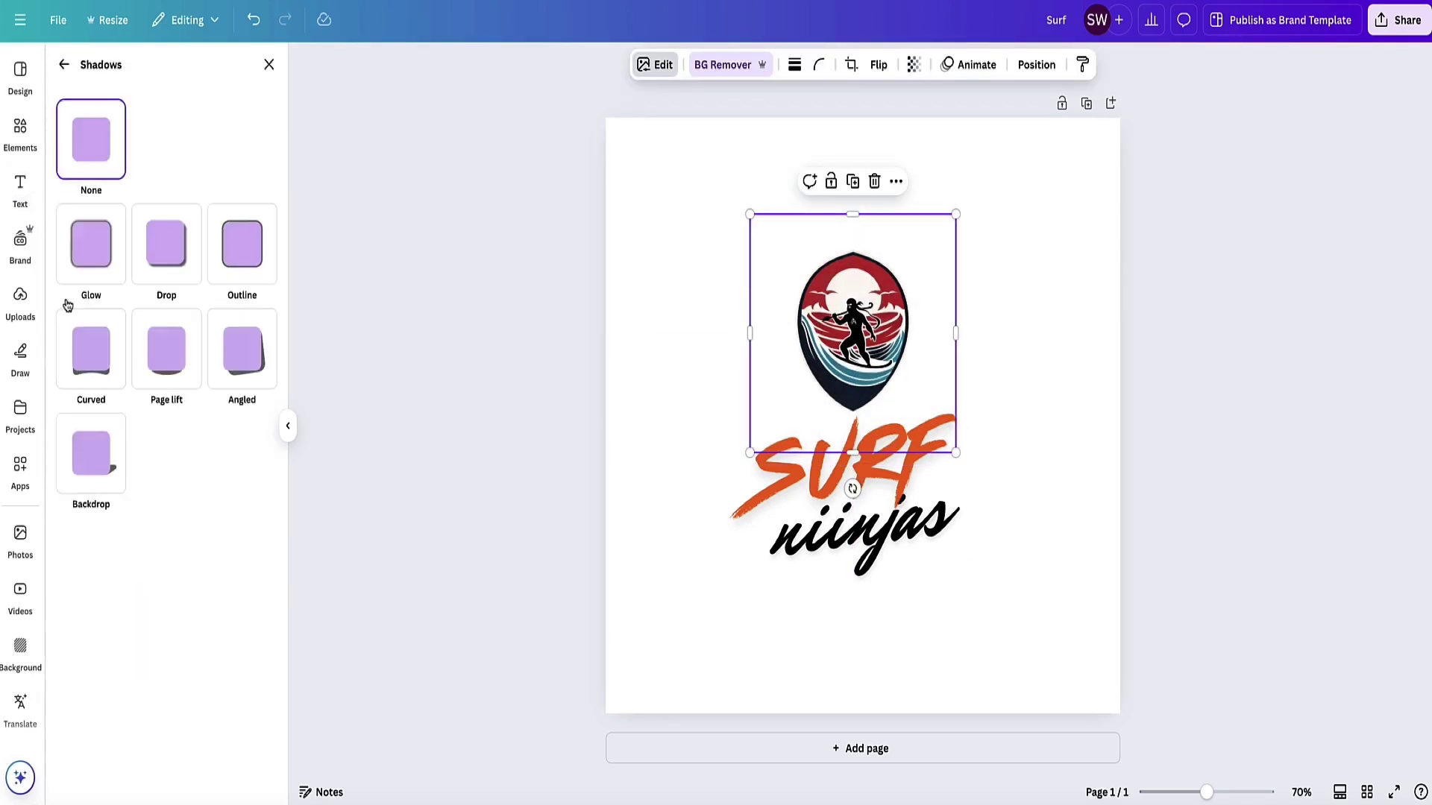
left_click(166, 243)
- Add Shadow effects to SURF and niinjas, with offsets of 18 and 17
left_click(758, 457)
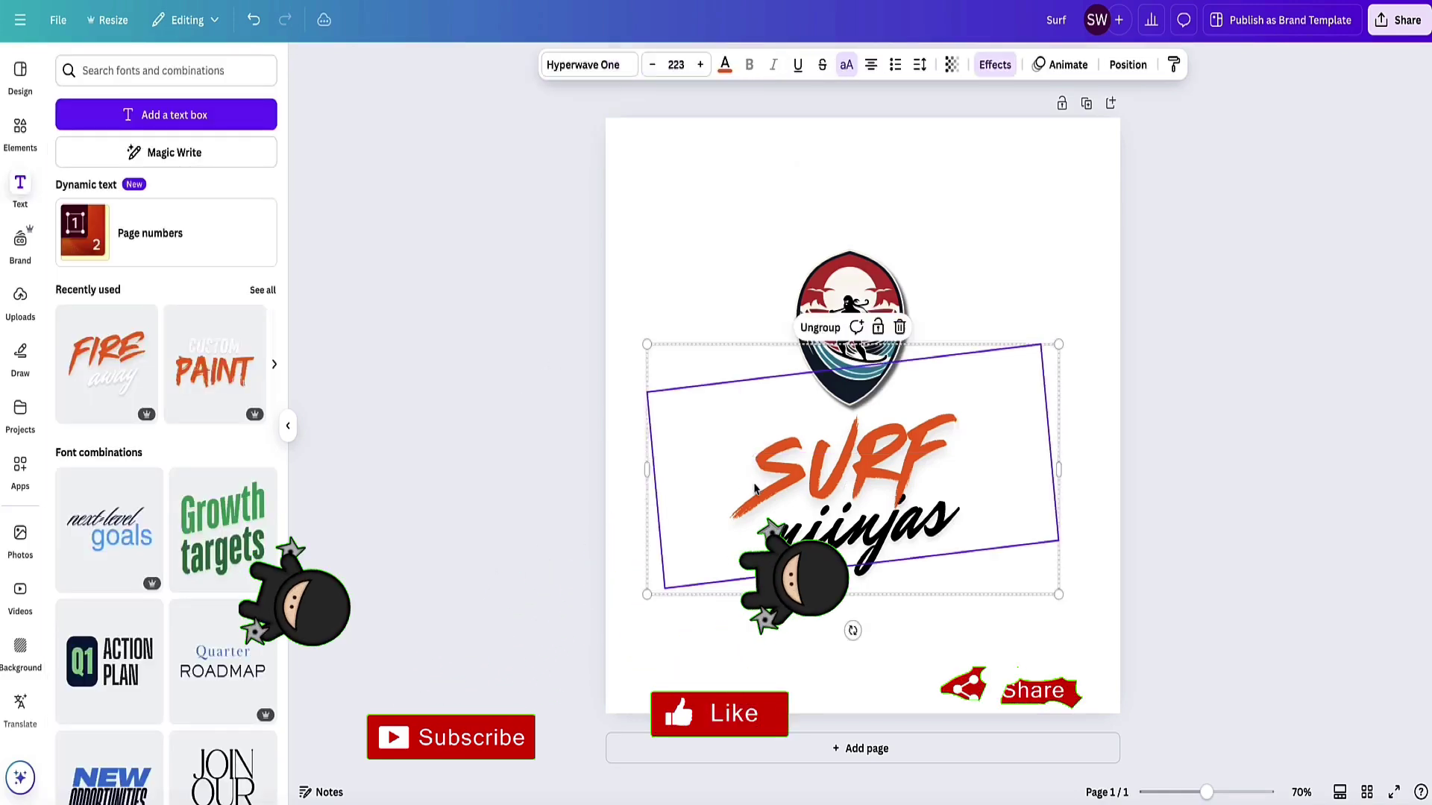
left_click(995, 65)
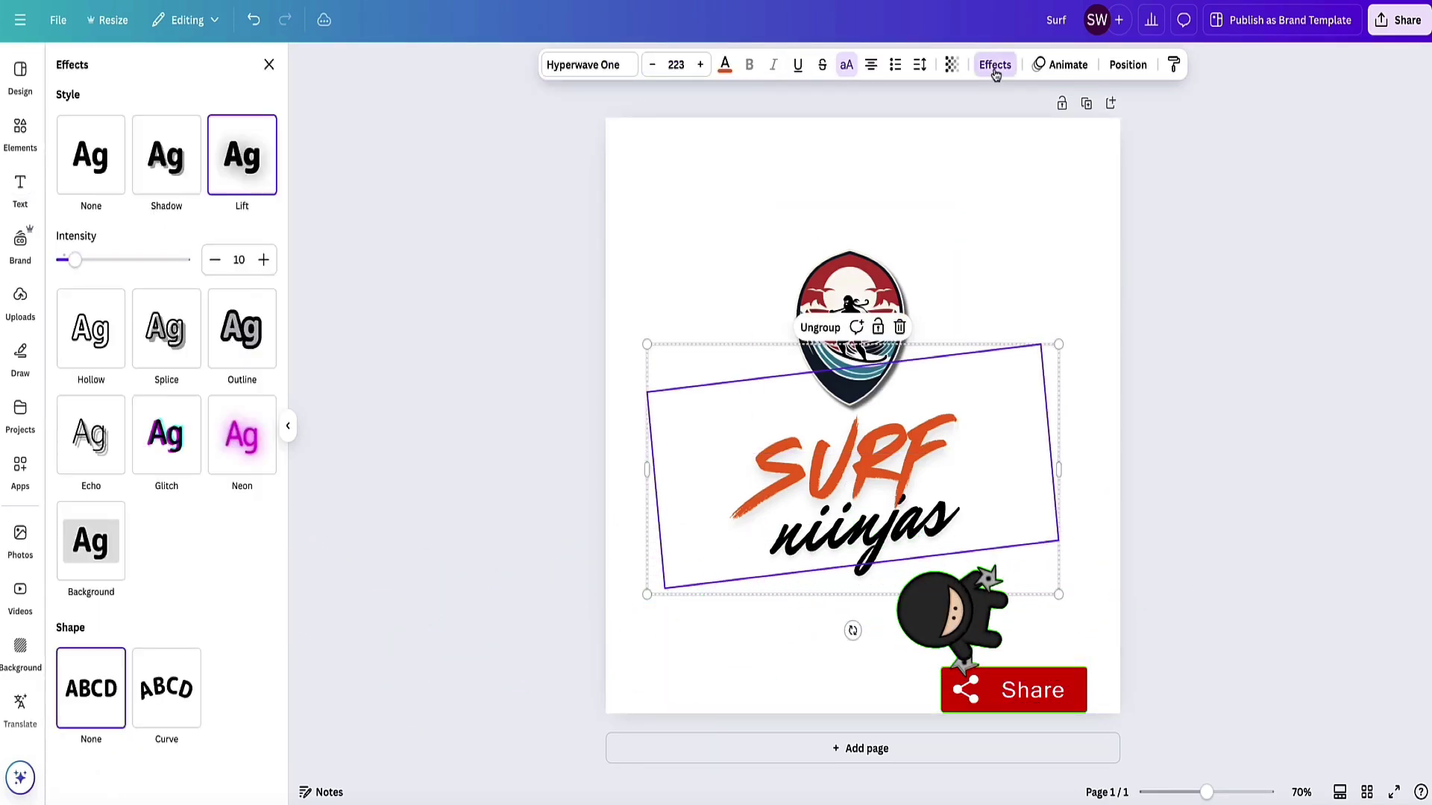
left_click(164, 158)
left_click_drag(123, 261, 84, 260)
left_click(878, 534)
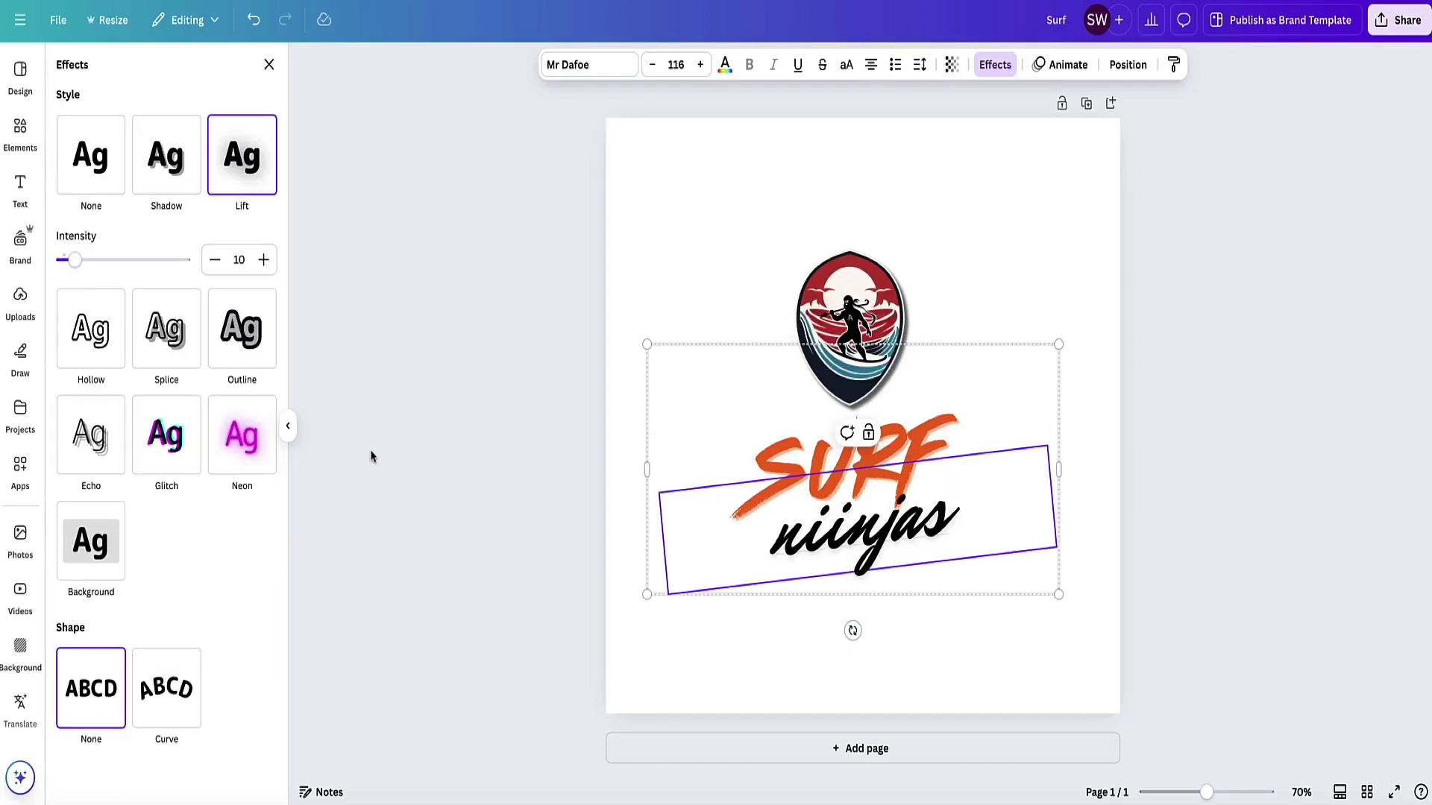
left_click(156, 172)
left_click_drag(123, 259, 84, 278)
- Duplicate the page and place the badge at the left beside the SURF niinjas text
left_click(1036, 176)
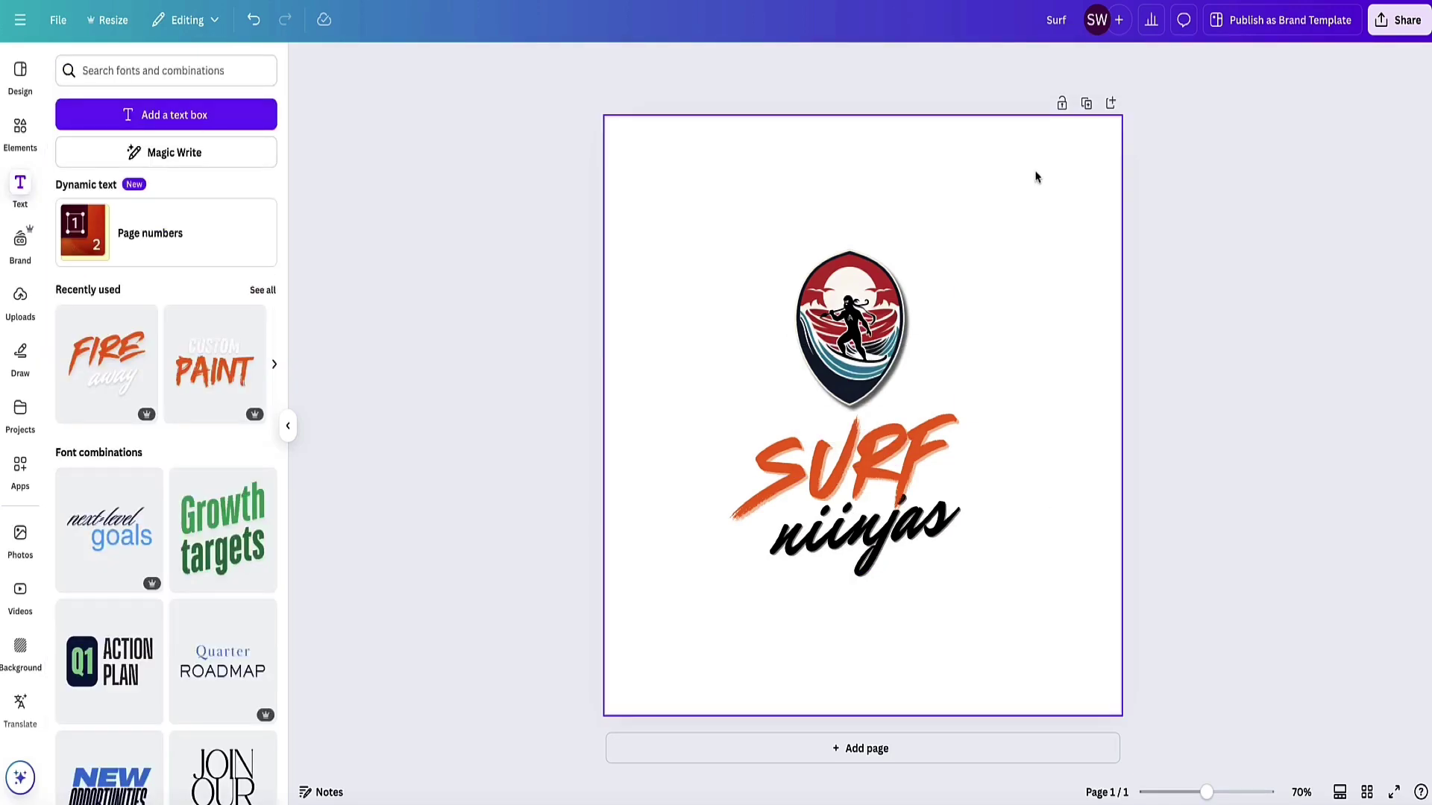
left_click(1086, 103)
left_click_drag(816, 473, 937, 440)
left_click_drag(837, 302, 694, 393)
left_click_drag(1006, 477, 877, 419)
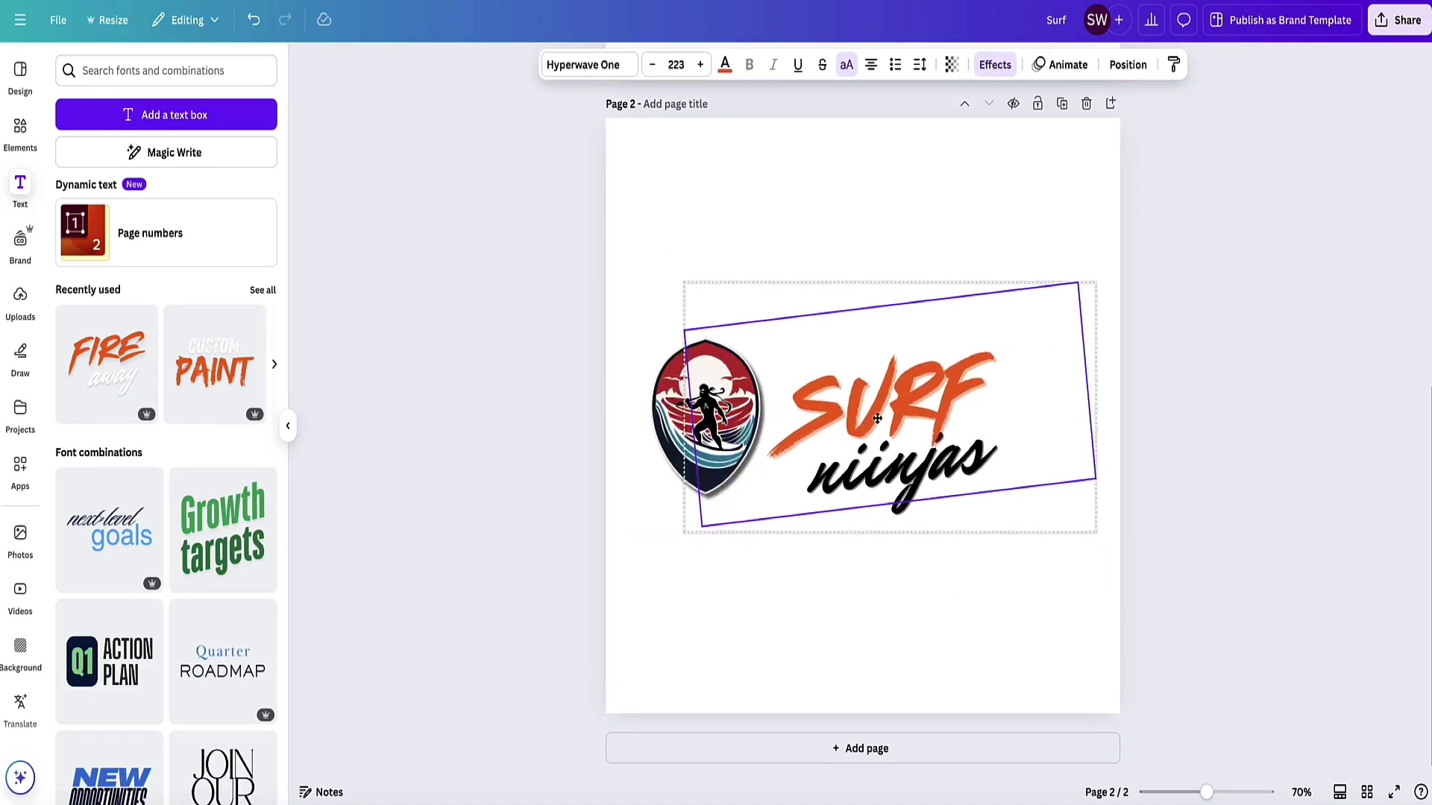
left_click(460, 396)
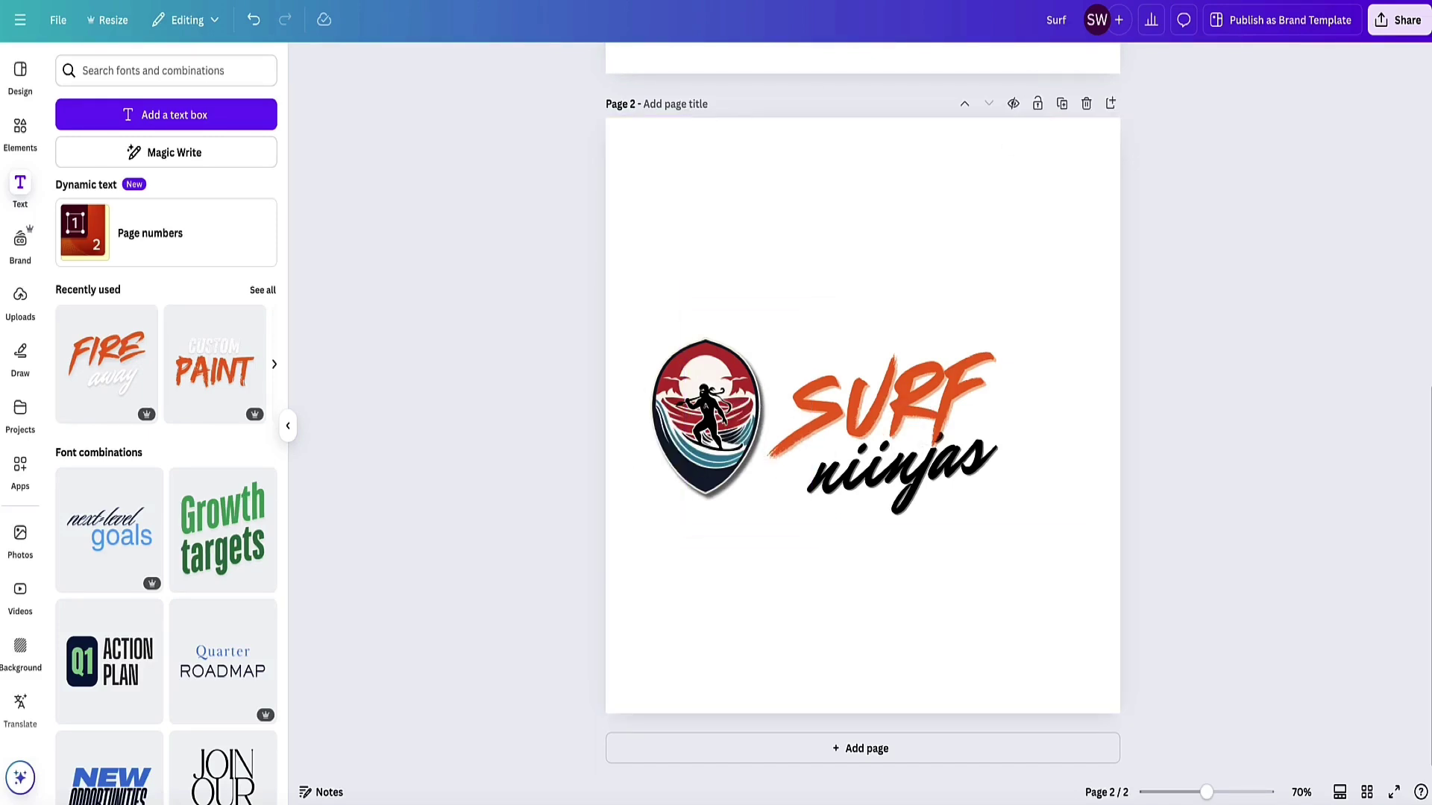
key("alt+p")
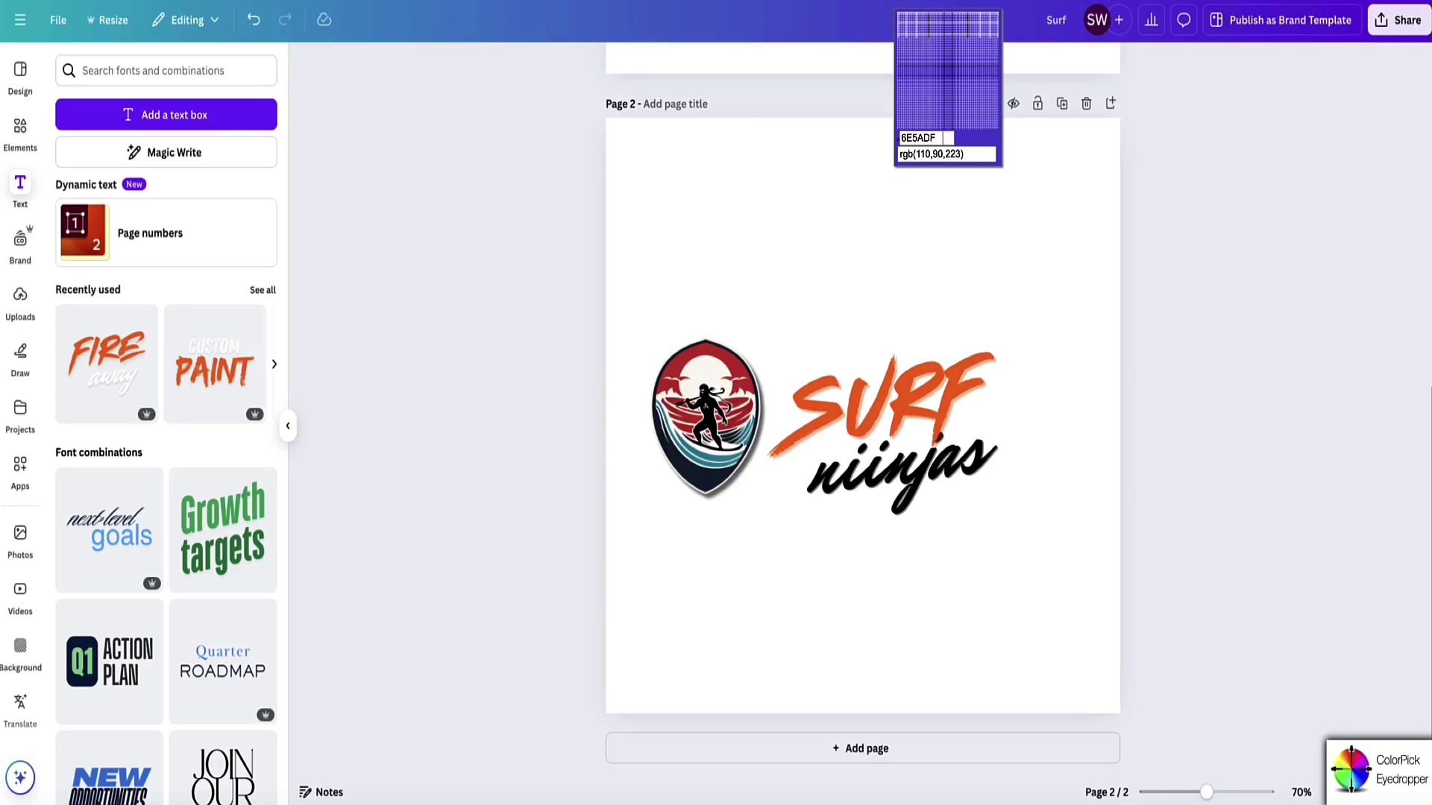
- Sample the badge's red with the eyedropper and apply it to SURF as D54A47
left_click(676, 362)
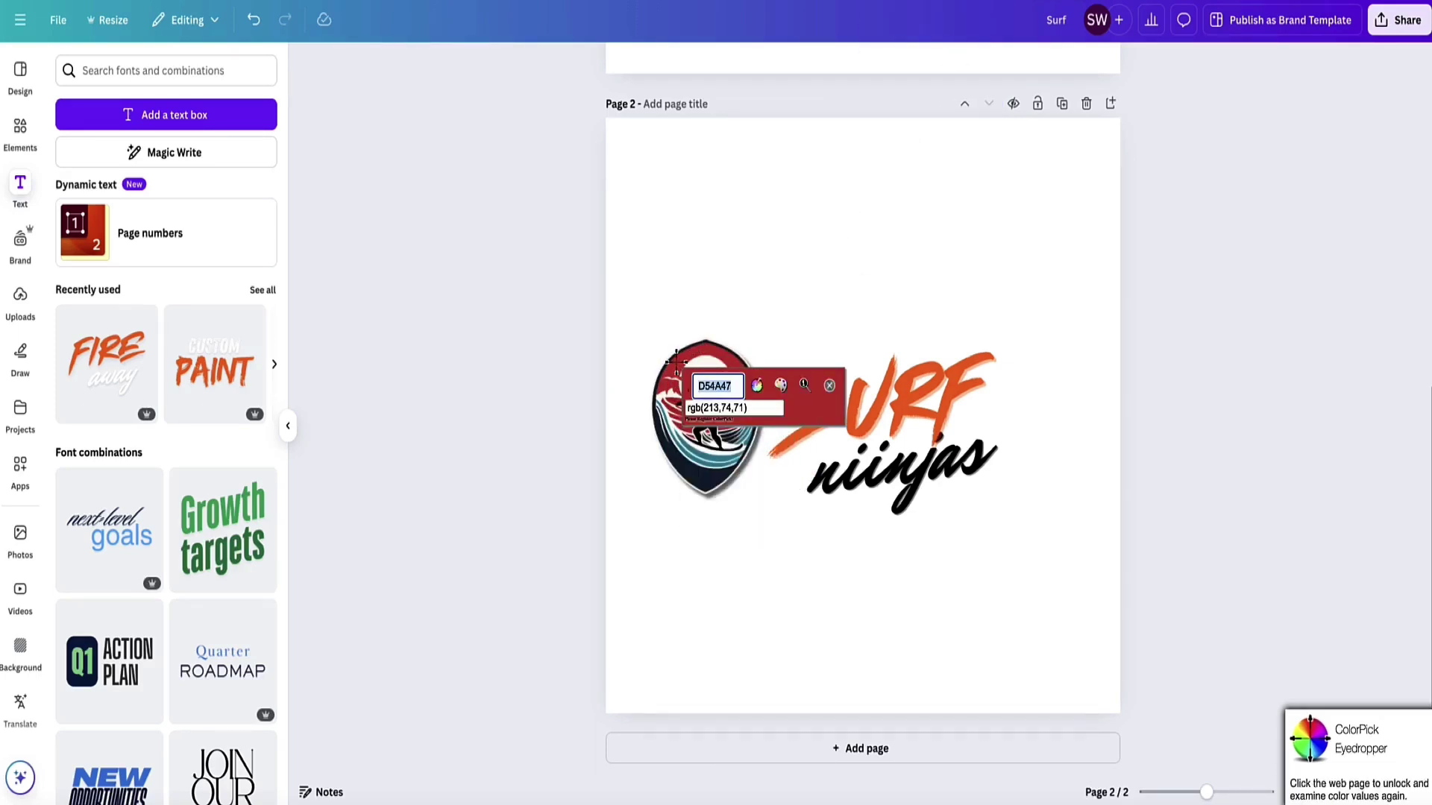
left_click(680, 359)
double_click(882, 397)
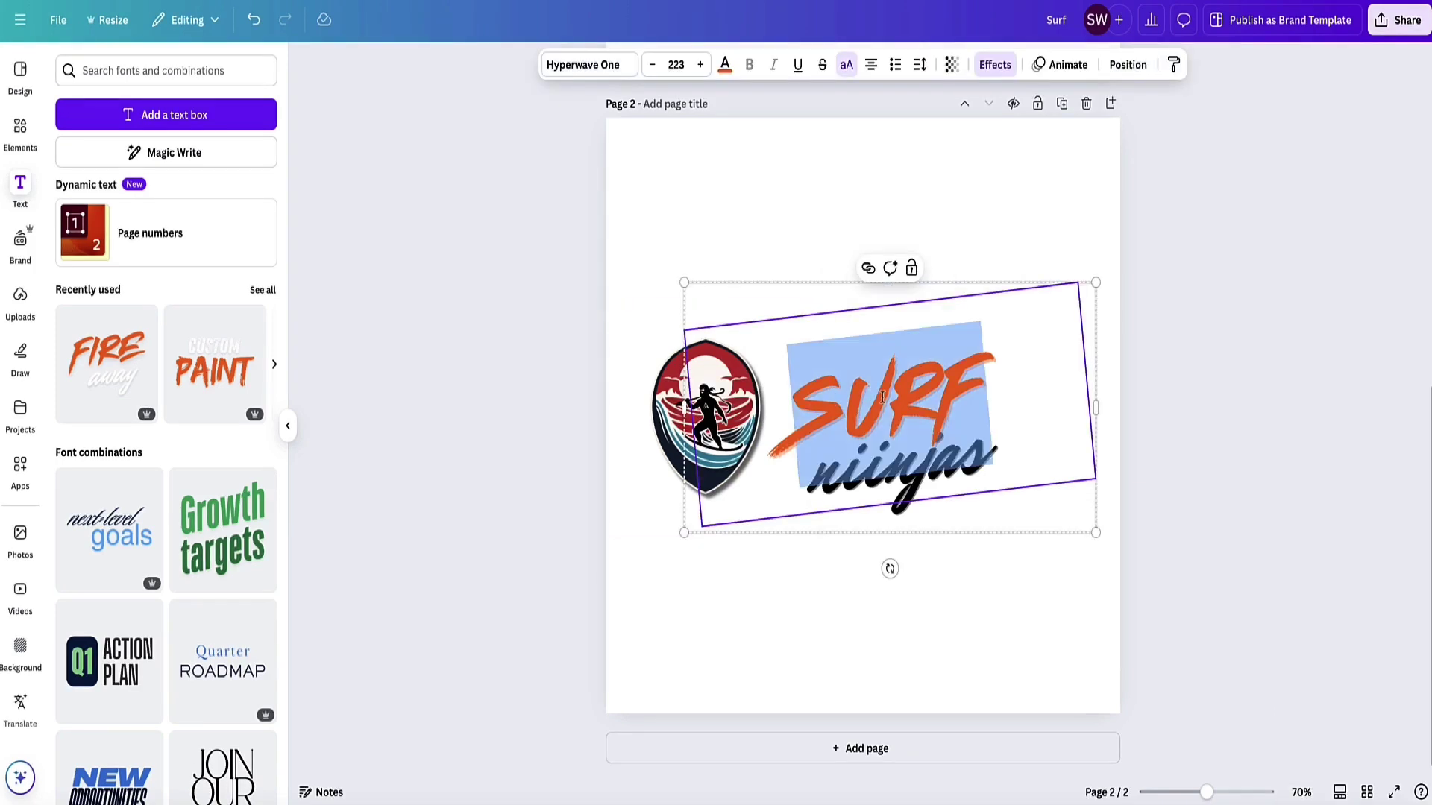
left_click(724, 64)
left_click(147, 184)
left_click(111, 345)
type("#D54A47")
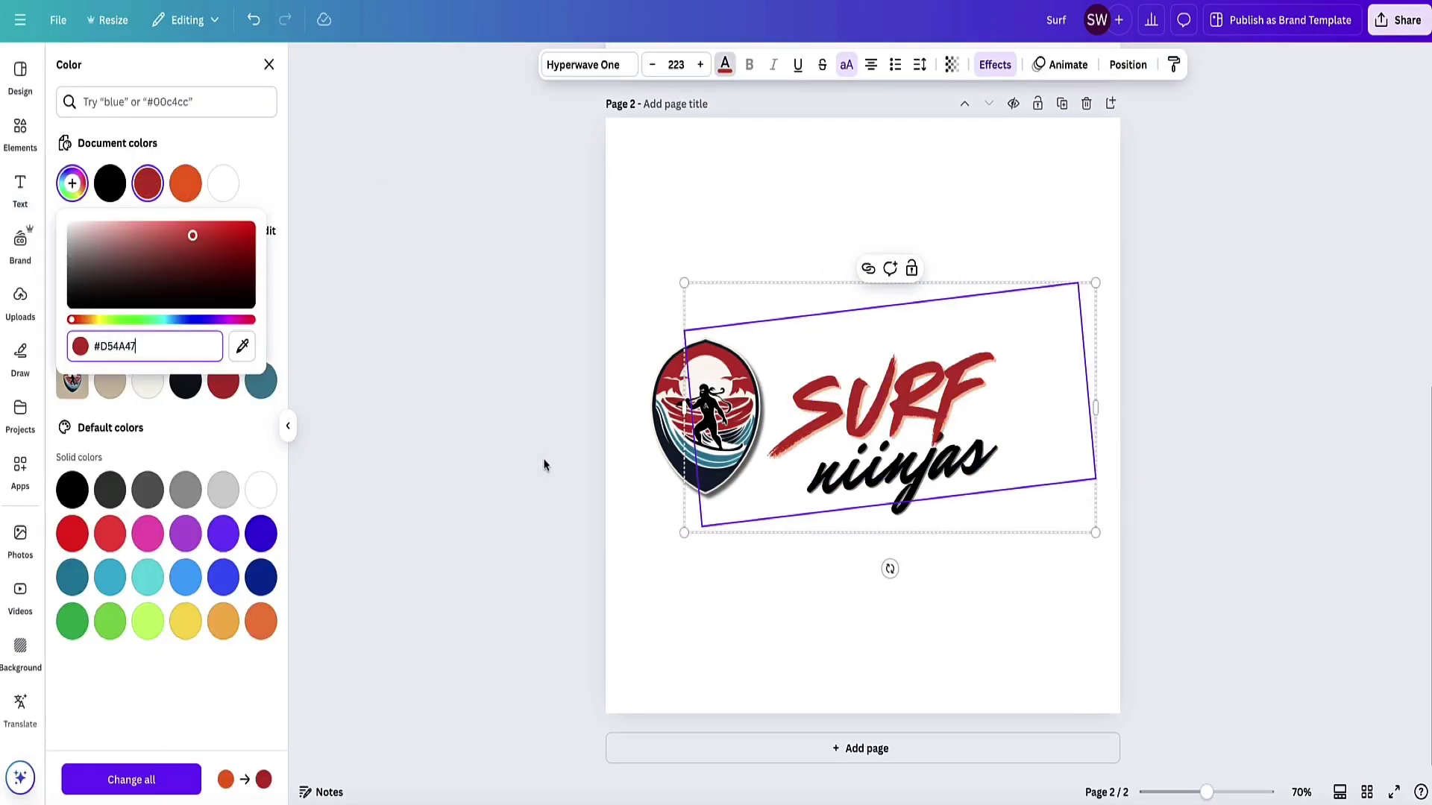
key("Escape")
- Sample the badge's dark navy and apply it to niinjas as 2A3B4B
key("alt+p")
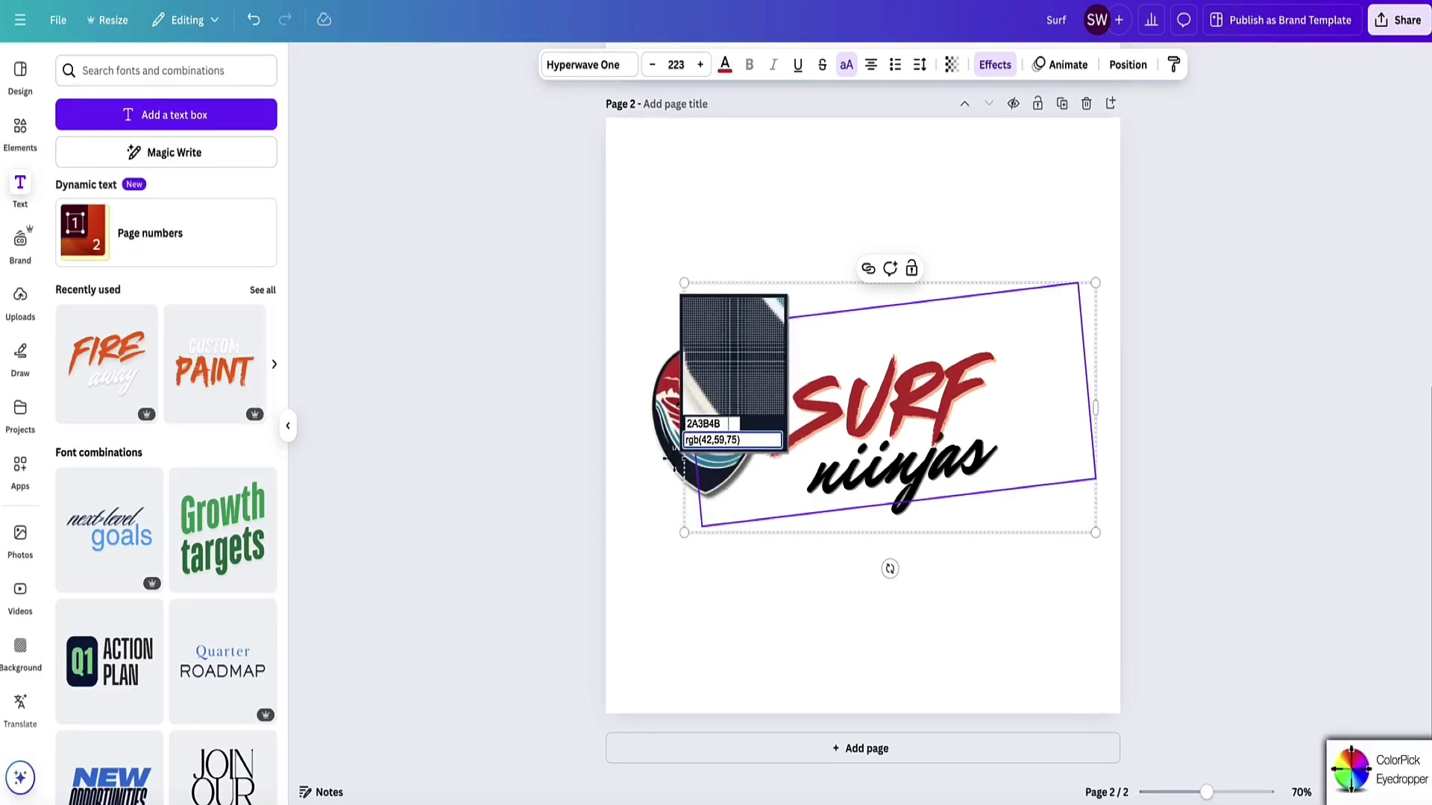
left_click(673, 456)
key("ctrl+c")
key("Escape")
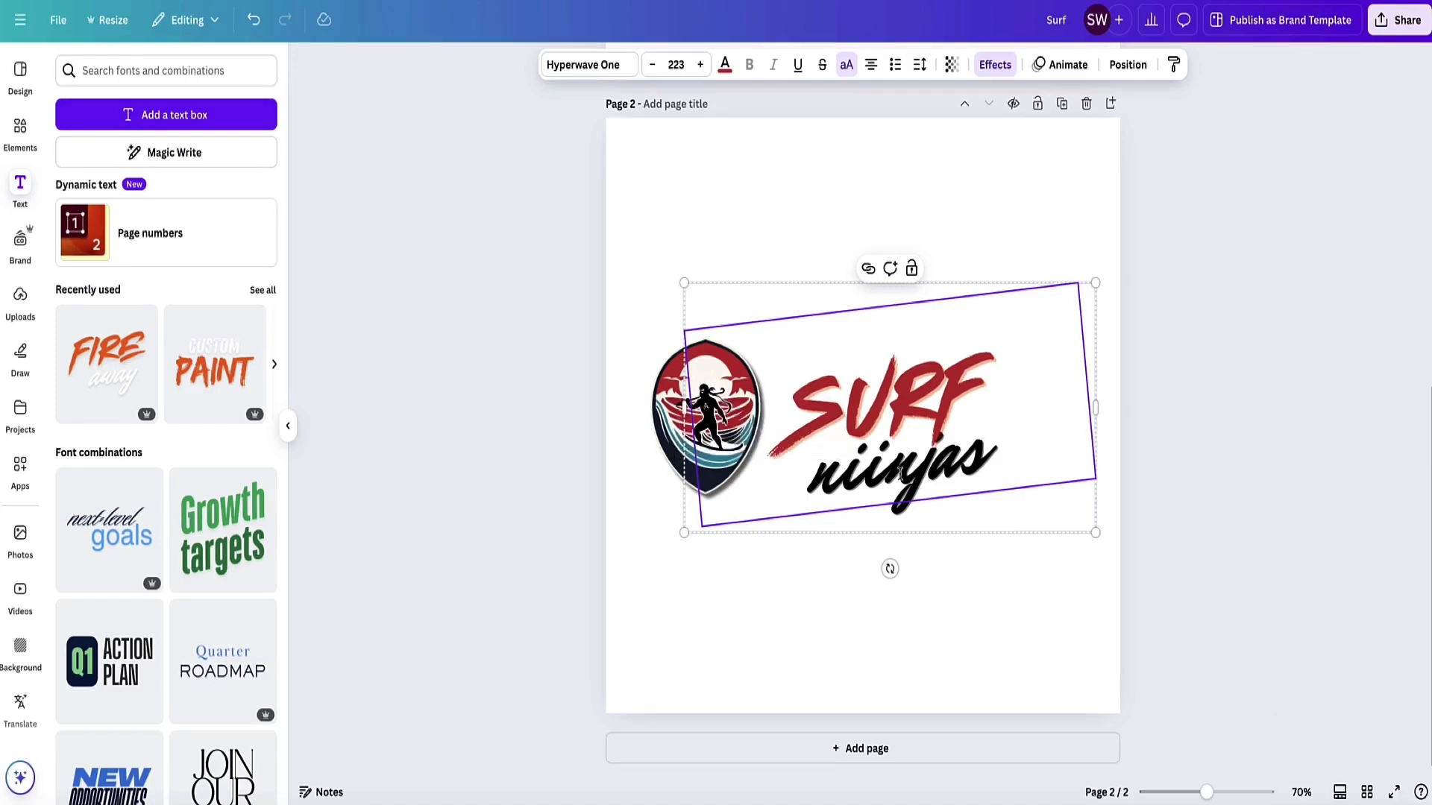
left_click(906, 505)
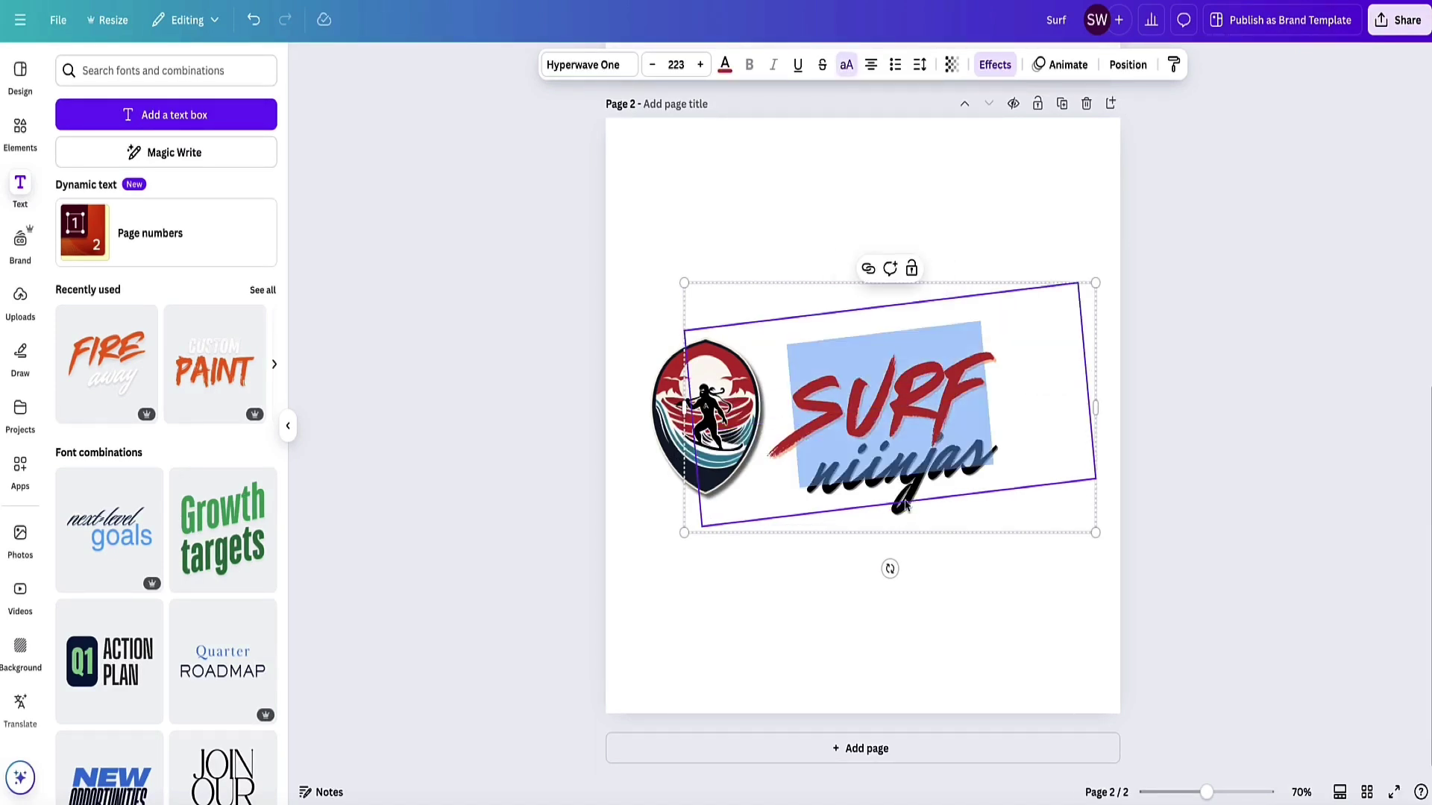
double_click(906, 505)
left_click(724, 64)
left_click(72, 184)
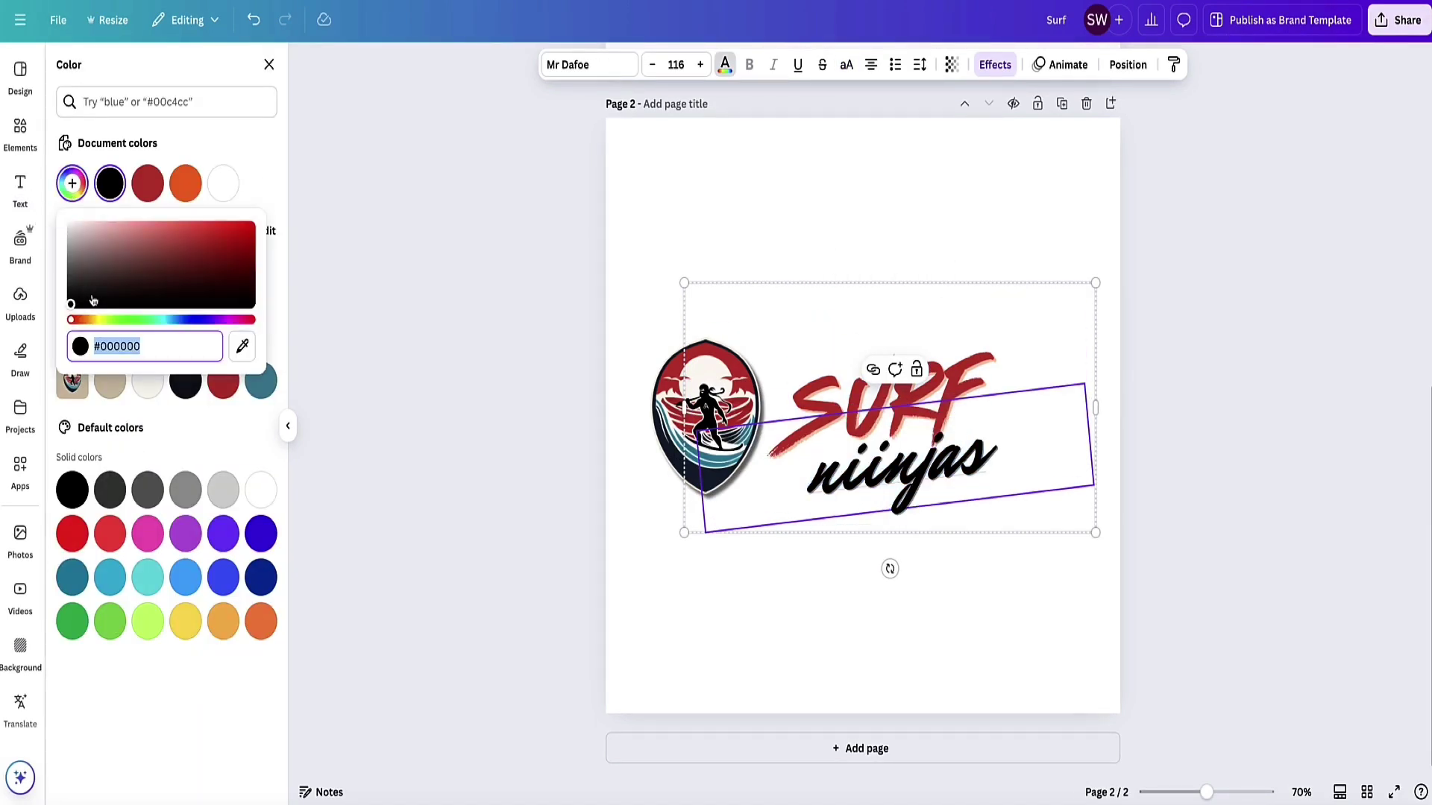
key("ctrl+v")
left_click(455, 432)
left_click(477, 459)
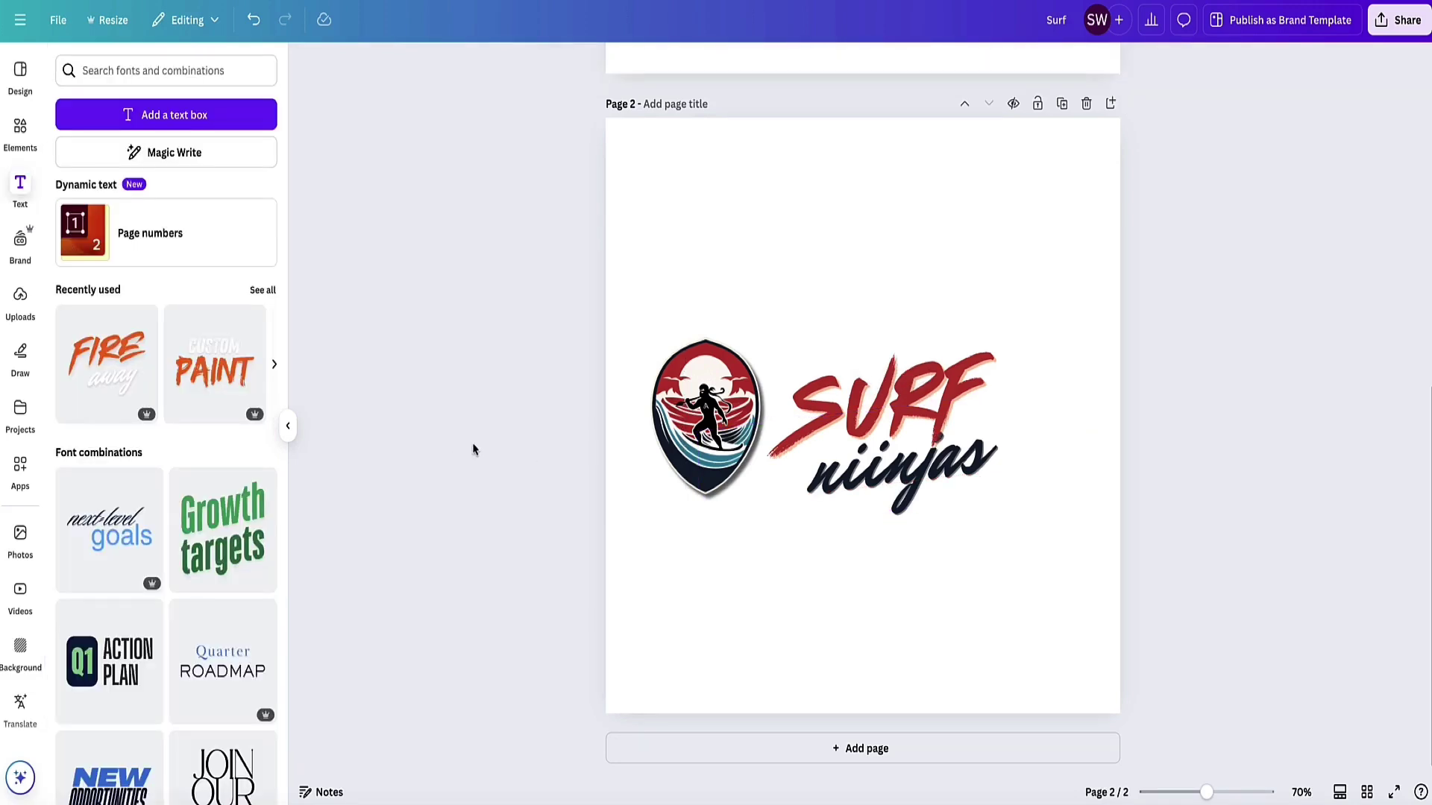
left_click(838, 415)
- Drag the badge a few pixels right toward the SURF niinjas lettering
left_click_drag(745, 387, 771, 375)
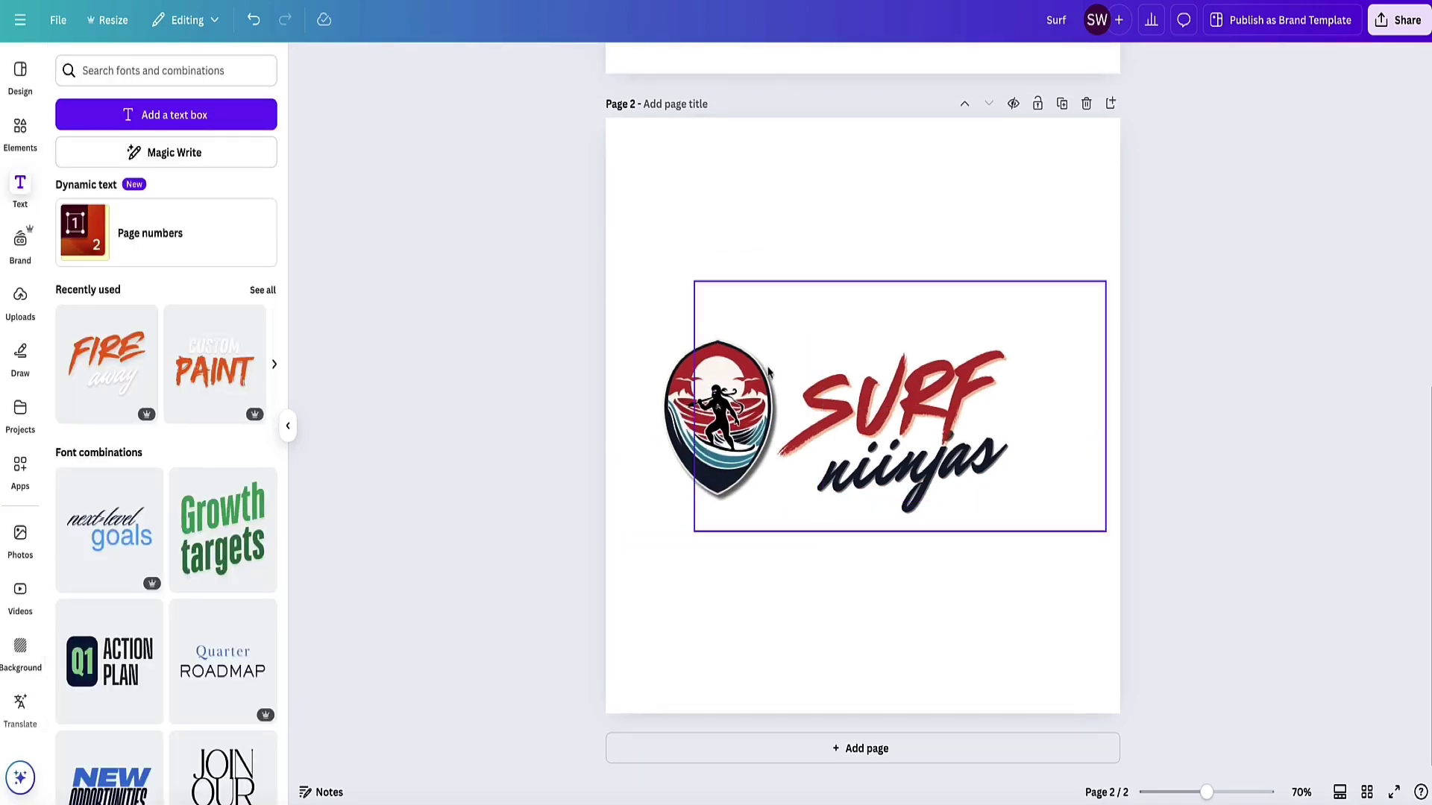